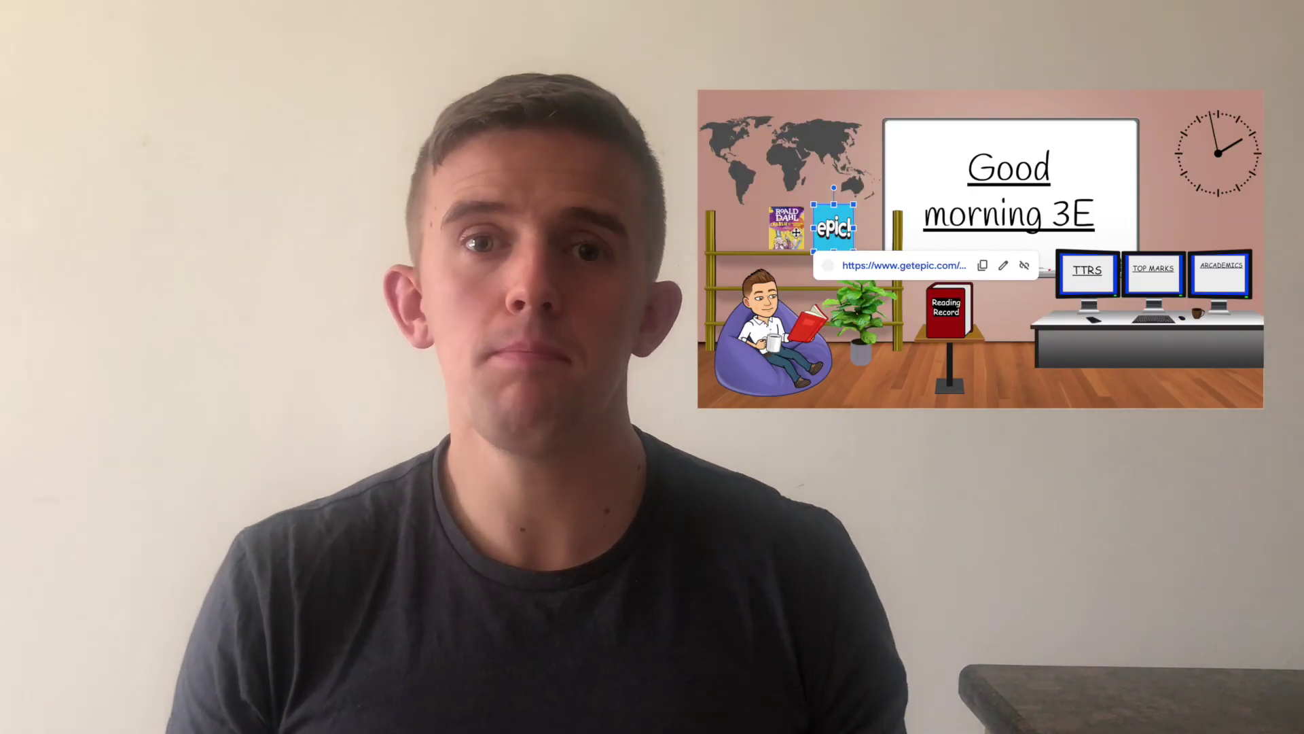
Step: Preview the links on the Roald Dahl book, world map and whiteboard images on the 'Good morning 3E' slide
{"action": "left_click", "coordinate": [787, 228]}
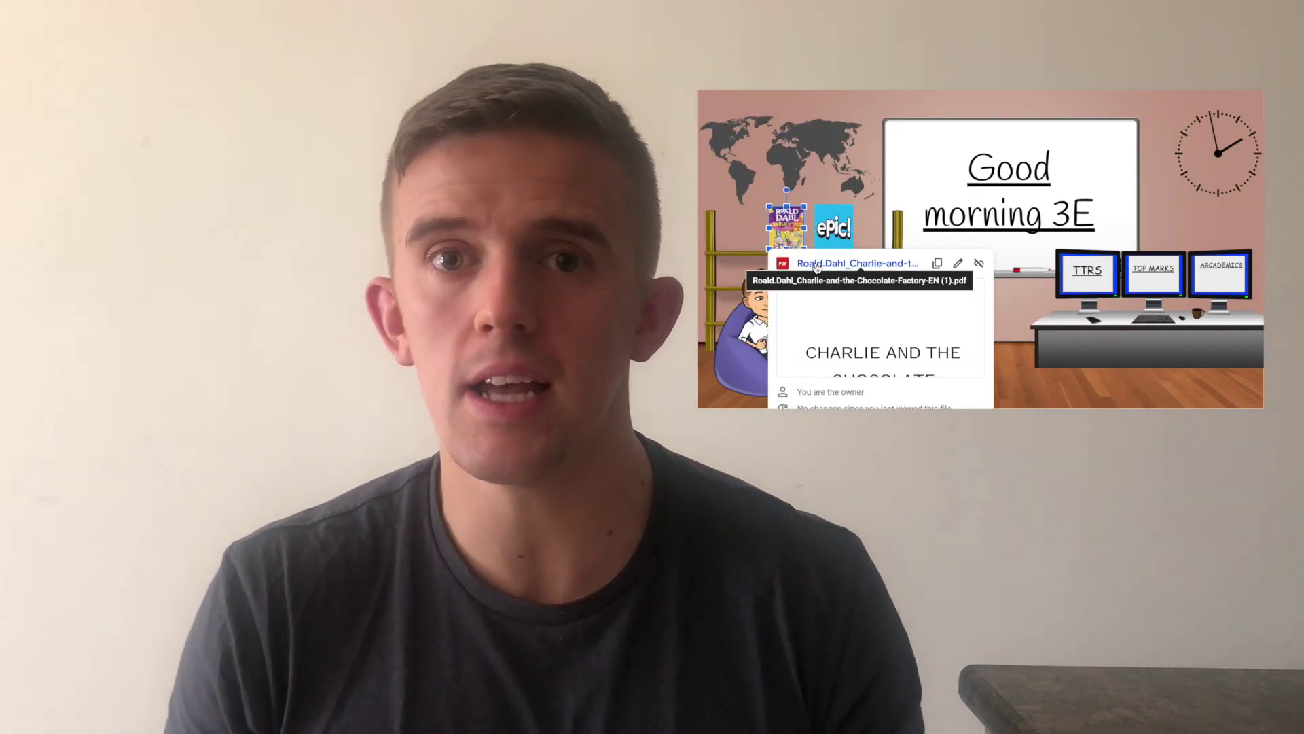
{"action": "left_click", "coordinate": [800, 155]}
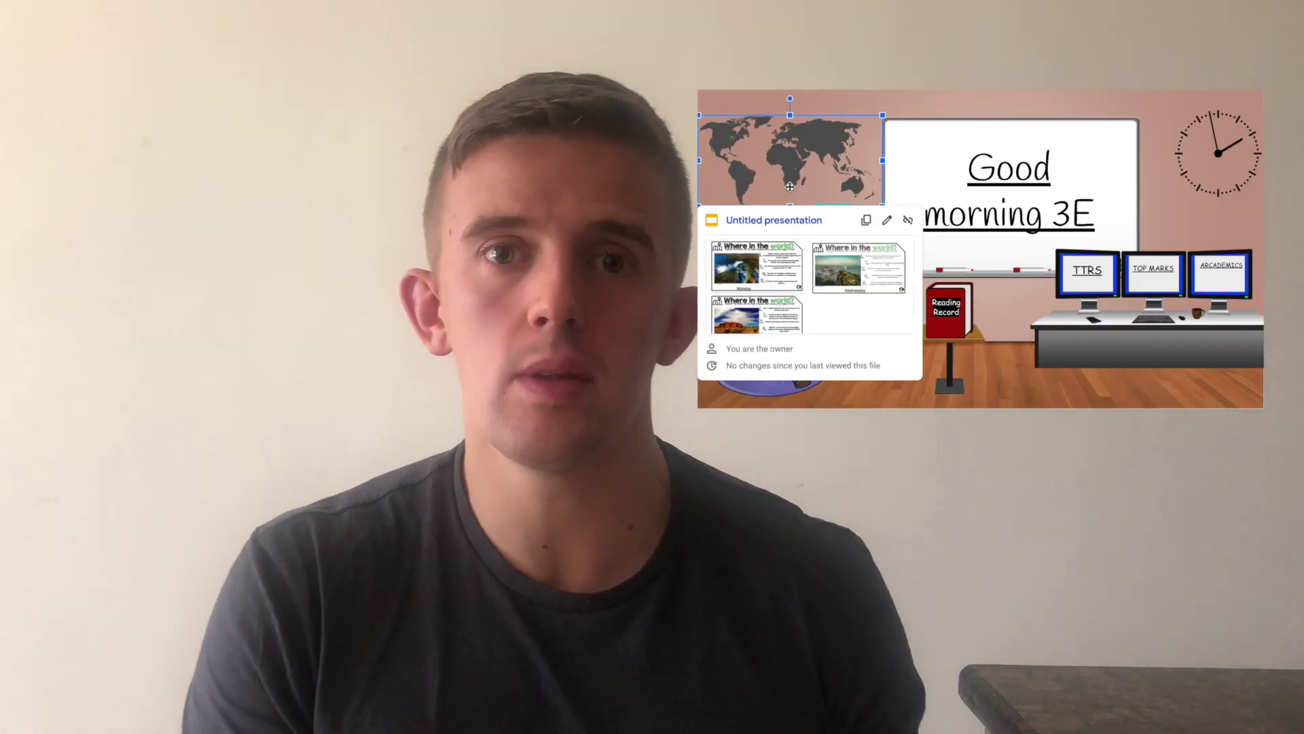
{"action": "left_click", "coordinate": [1010, 176]}
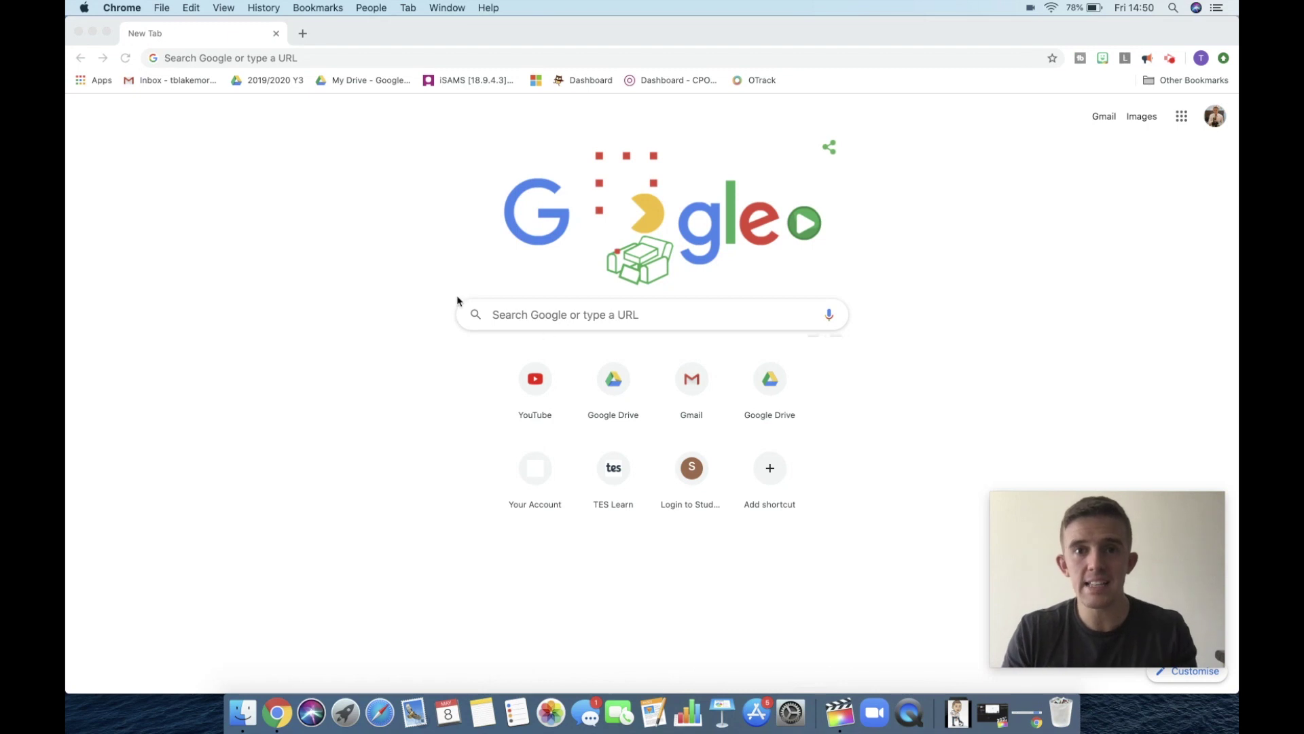
Step: Search Google for 'bitmoji' and open the official Bitmoji website
{"action": "left_click", "coordinate": [500, 313]}
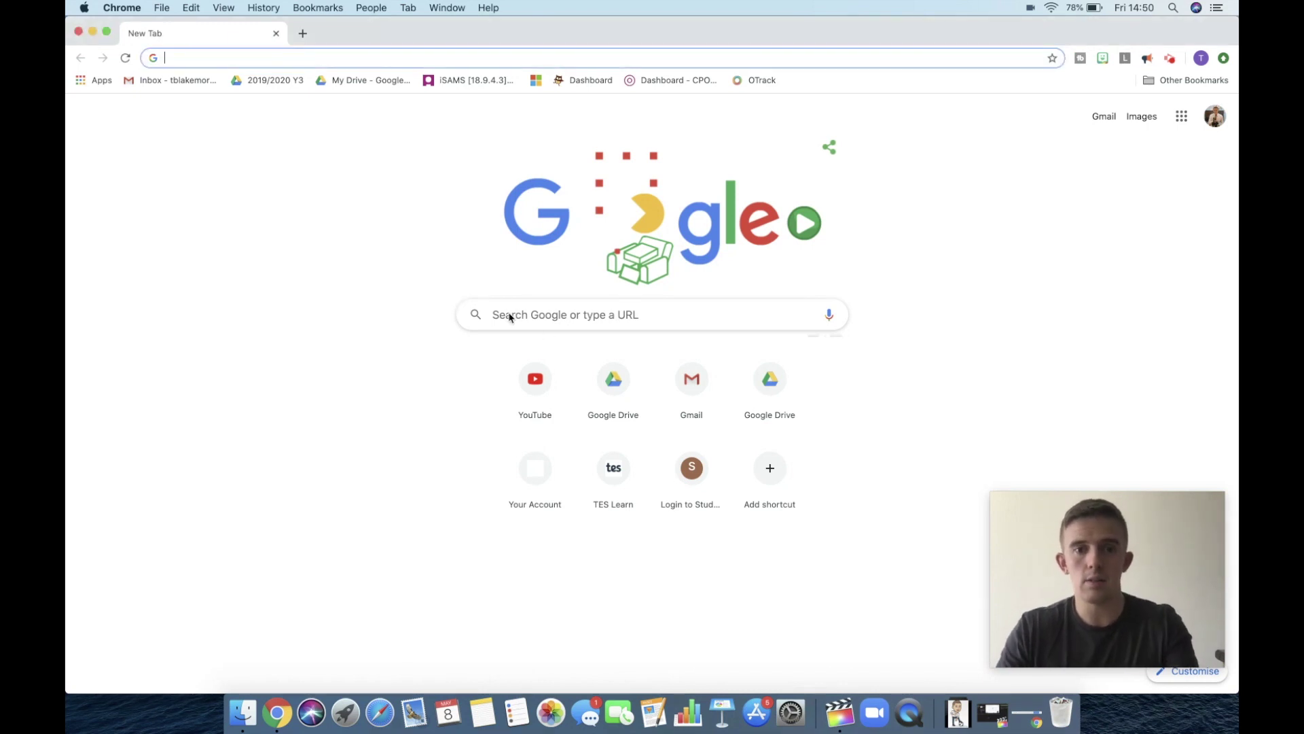
{"action": "type", "text": "bitmoji"}
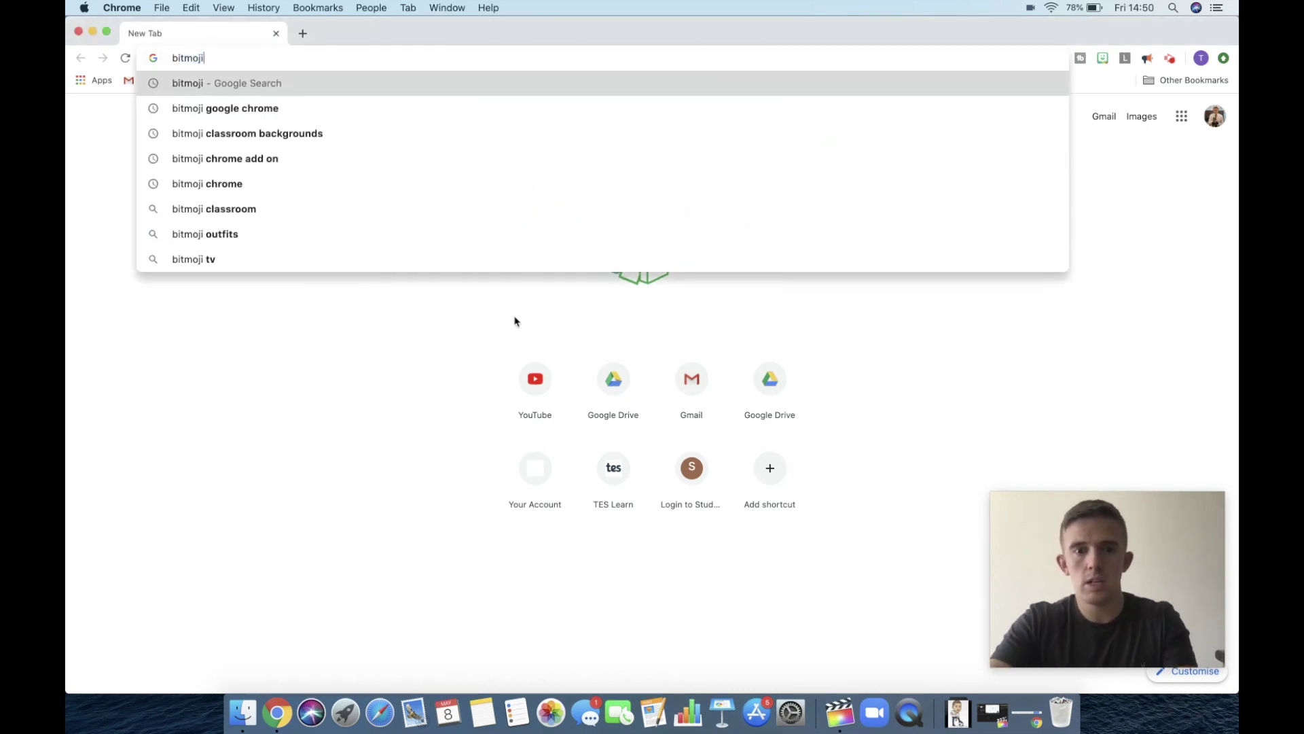
{"action": "key", "text": "Return"}
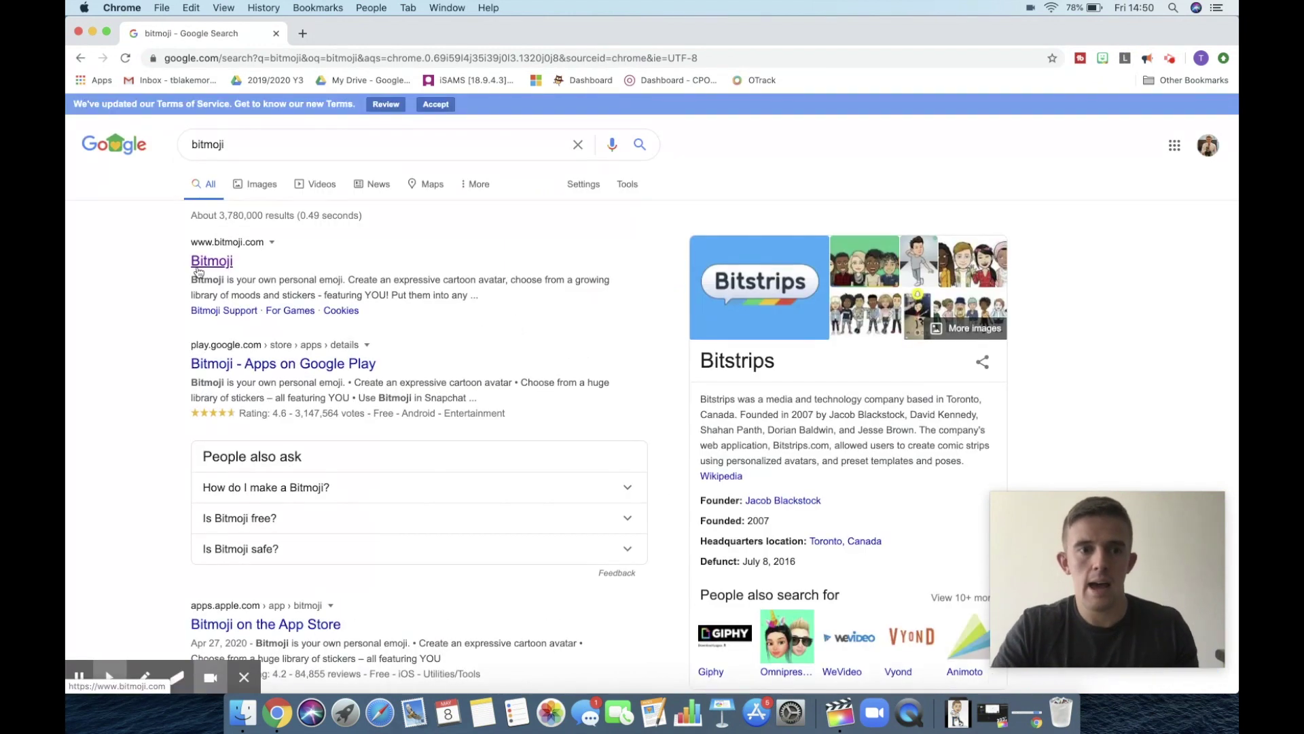
{"action": "left_click", "coordinate": [197, 269]}
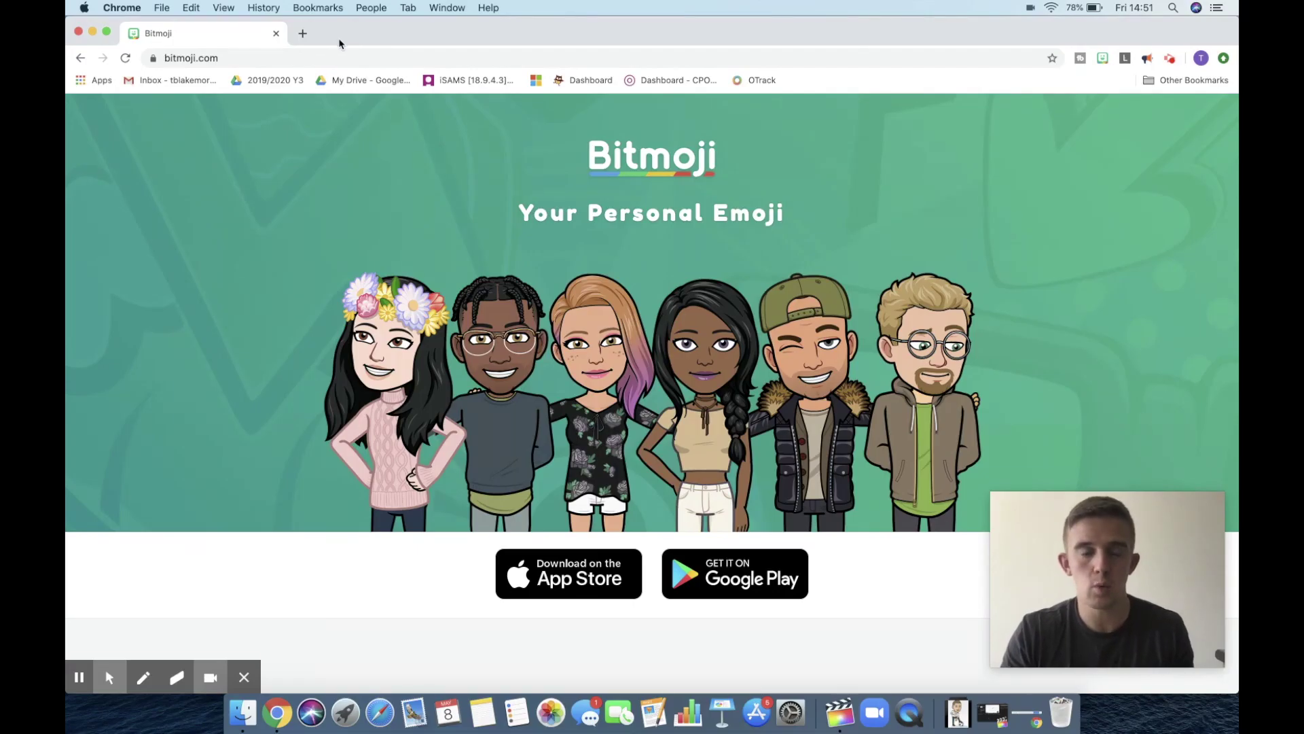
Step: In a new tab, search 'bitmoji chrome extension' and open its Chrome Web Store listing
{"action": "left_click", "coordinate": [303, 34]}
{"action": "type", "text": "bitmoji chrome extension"}
{"action": "key", "text": "Return"}
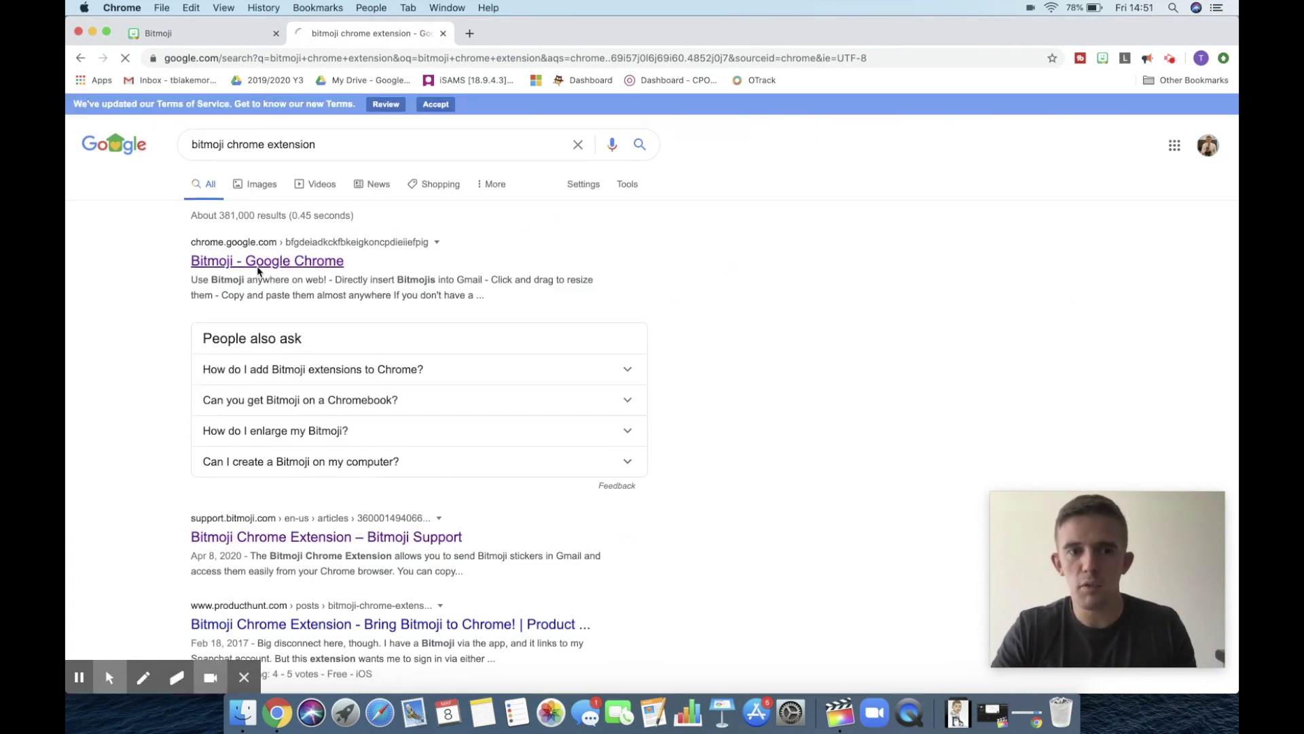
{"action": "left_click", "coordinate": [259, 269]}
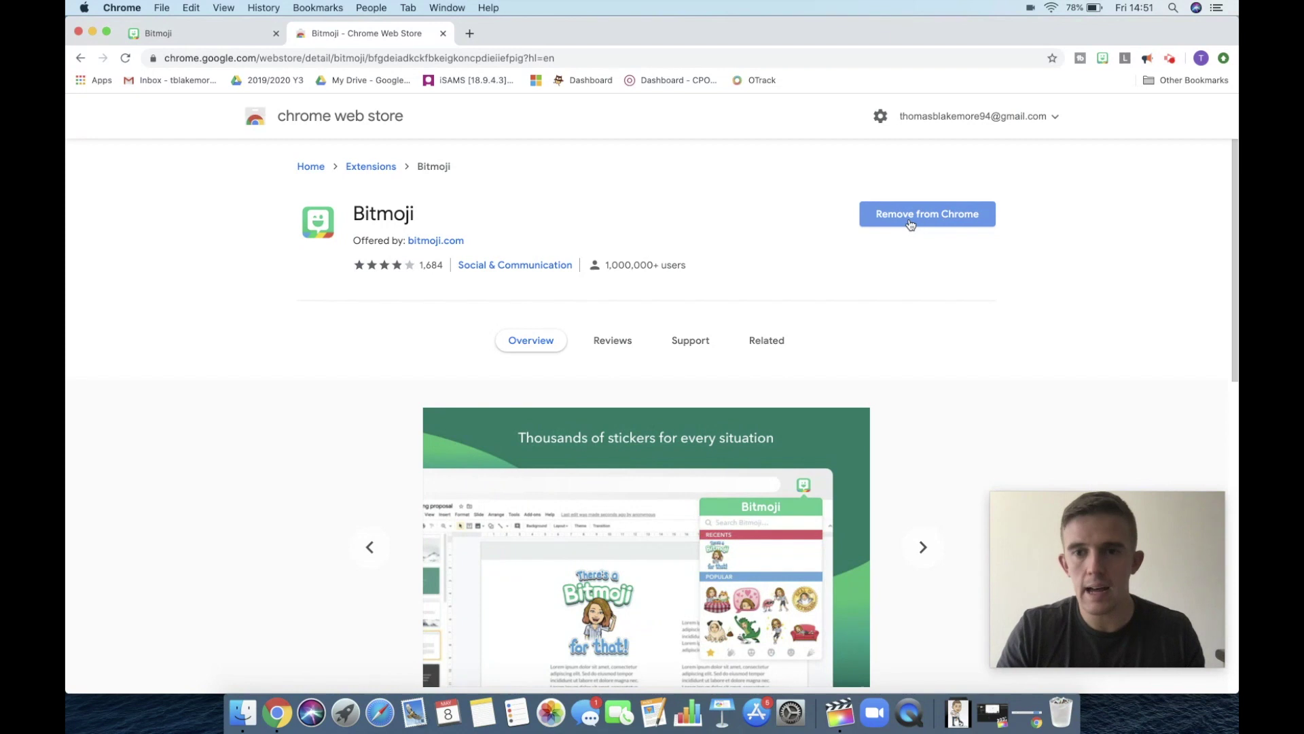
Step: Check the installed Bitmoji extension from the toolbar, close it, and start a new tab
{"action": "left_click", "coordinate": [1102, 58]}
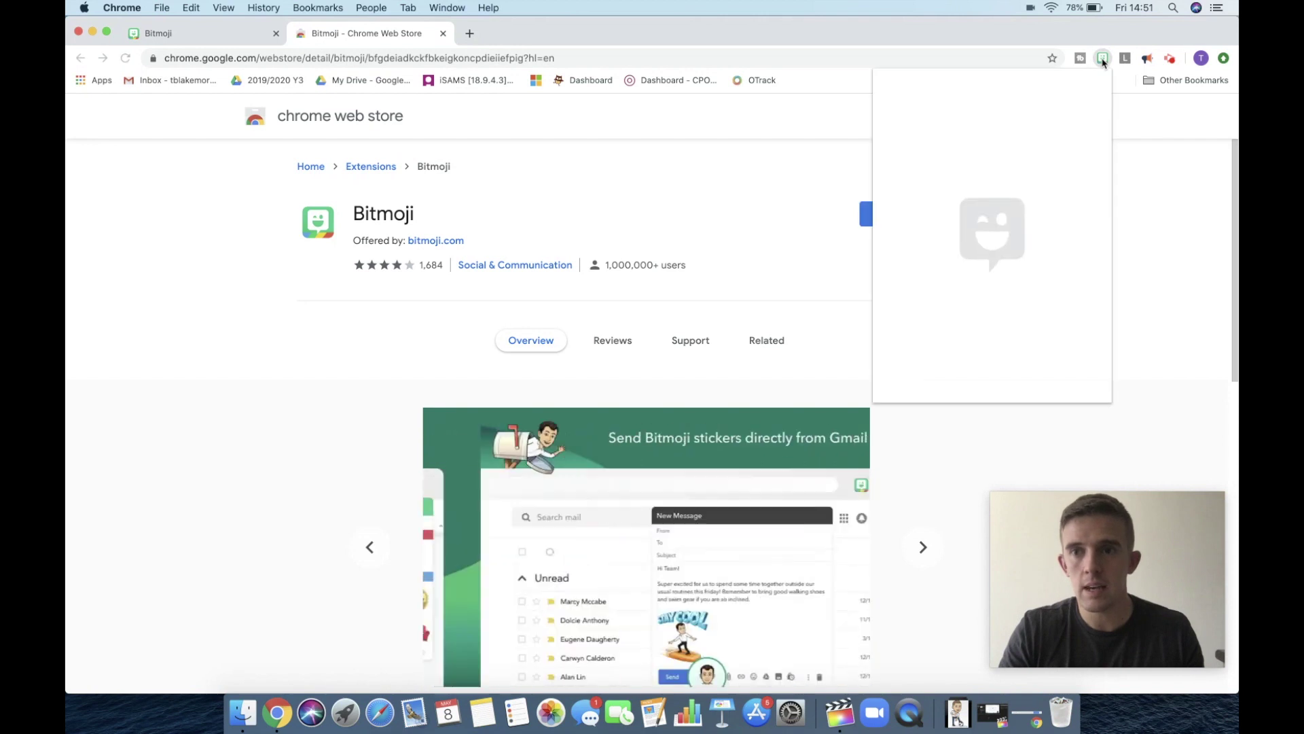
{"action": "left_click", "coordinate": [1139, 114]}
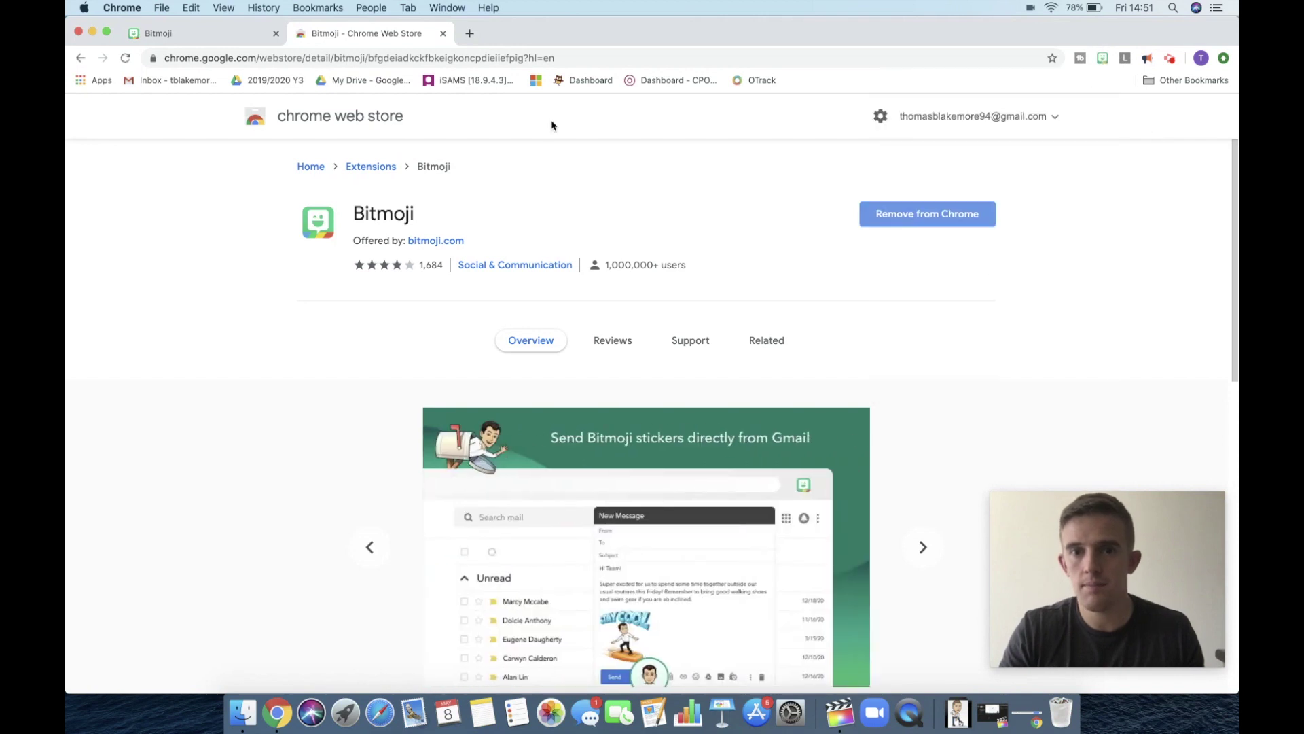
{"action": "left_click", "coordinate": [469, 33]}
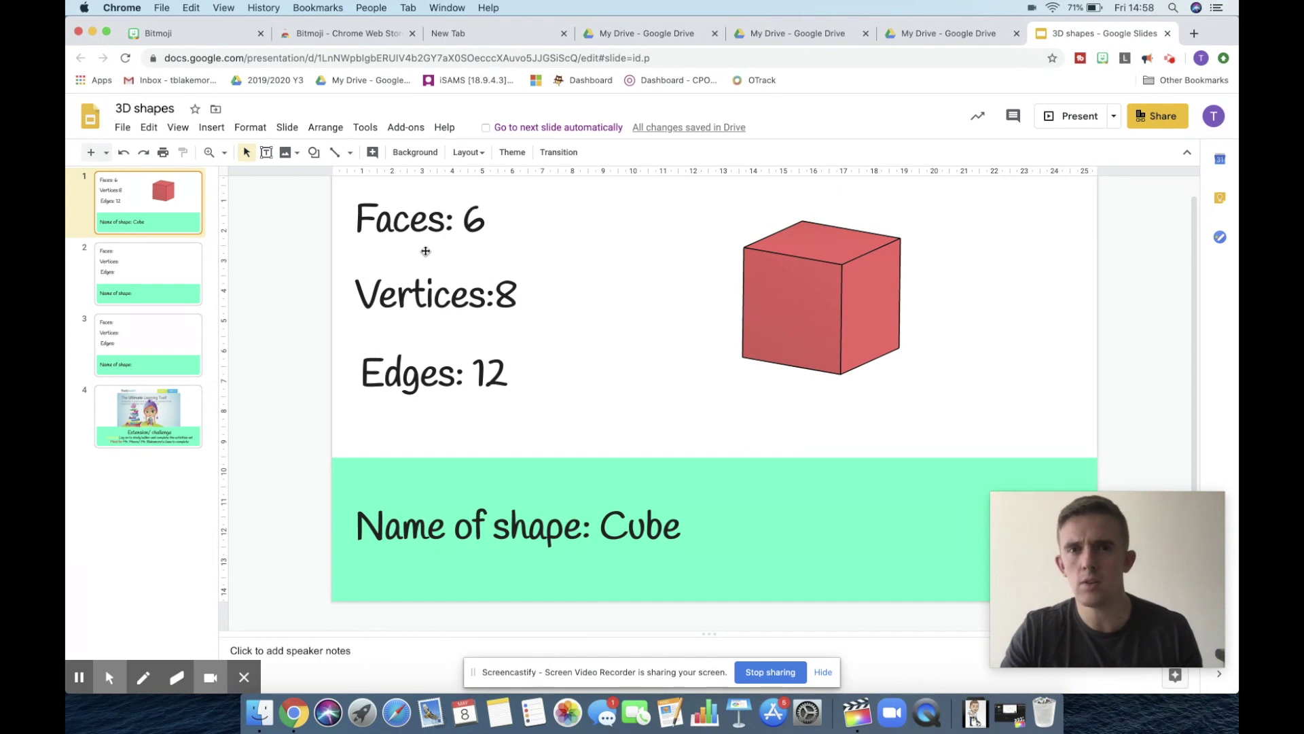
Step: Insert a 'tick clip' web image onto slide 1 using Insert > Image > Search the web
{"action": "left_click", "coordinate": [216, 130]}
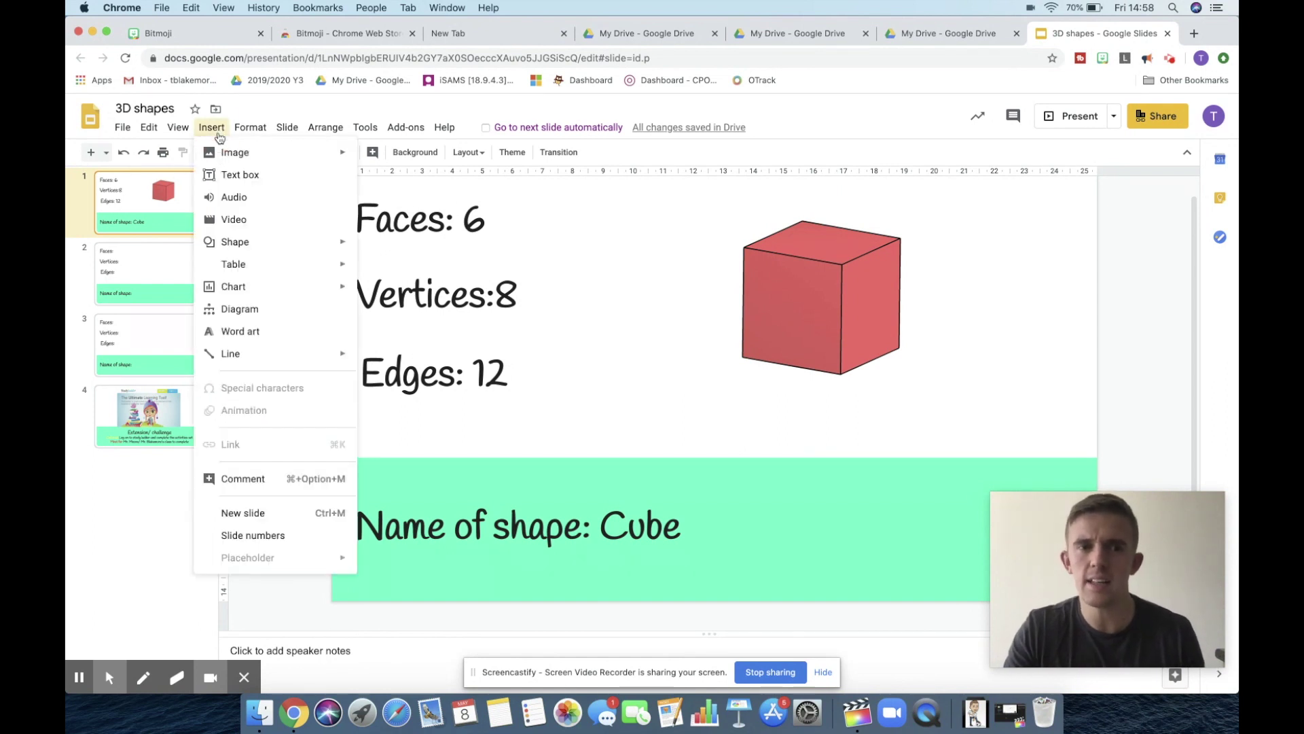
{"action": "mouse_move", "coordinate": [320, 153]}
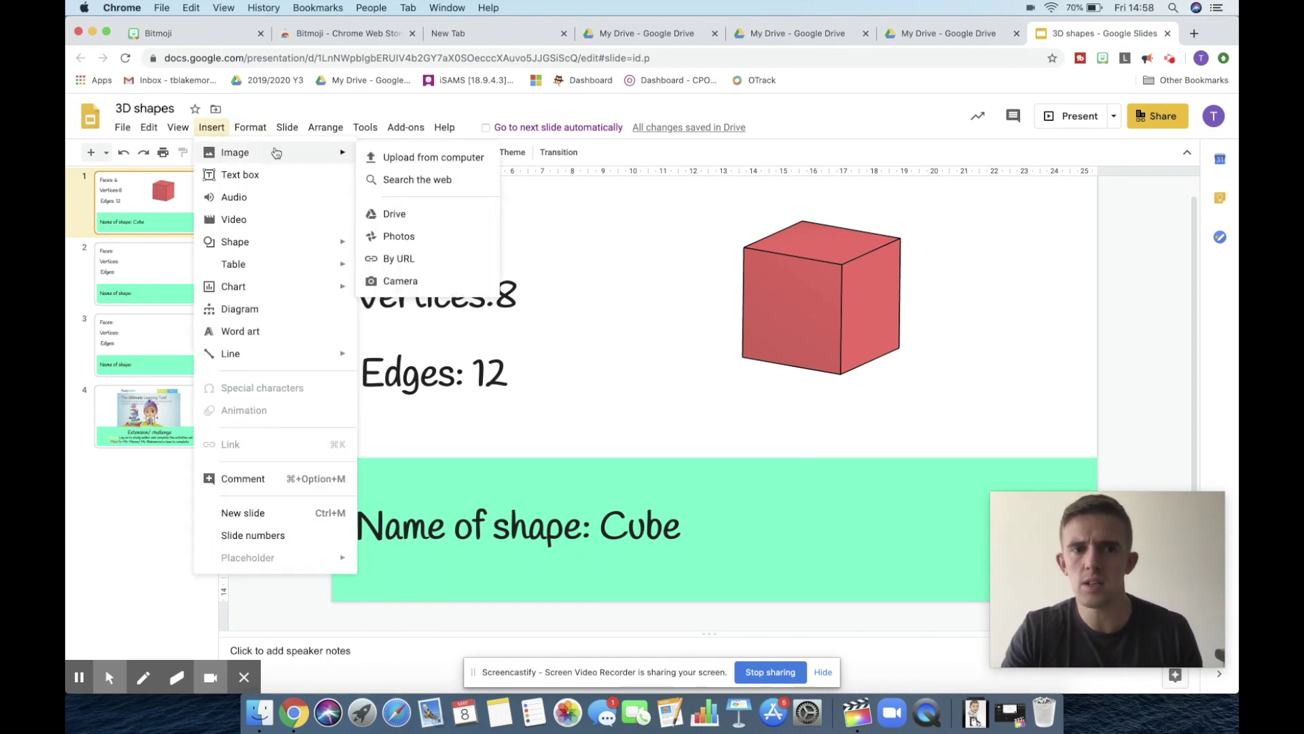
{"action": "left_click", "coordinate": [419, 179]}
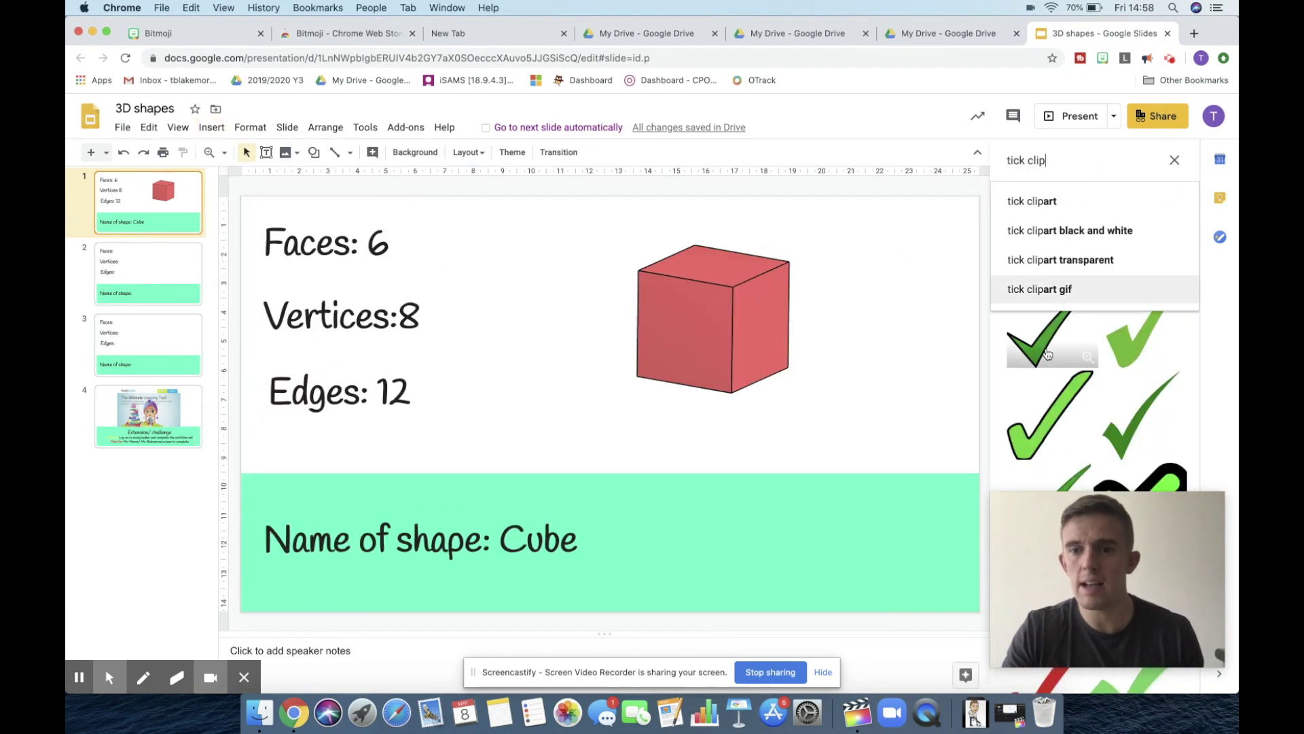
{"action": "left_click", "coordinate": [1042, 413]}
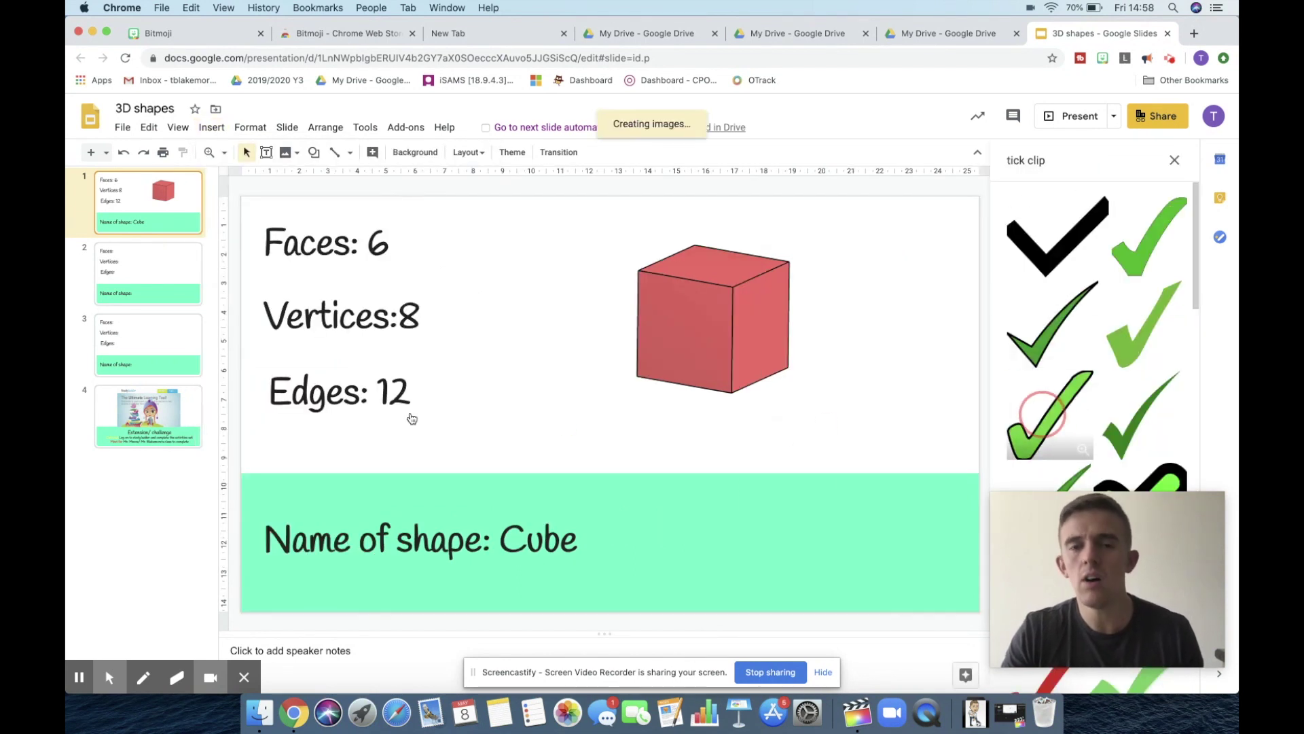
Step: Resize and reposition the tick image, then delete it from the slide
{"action": "left_click", "coordinate": [587, 404]}
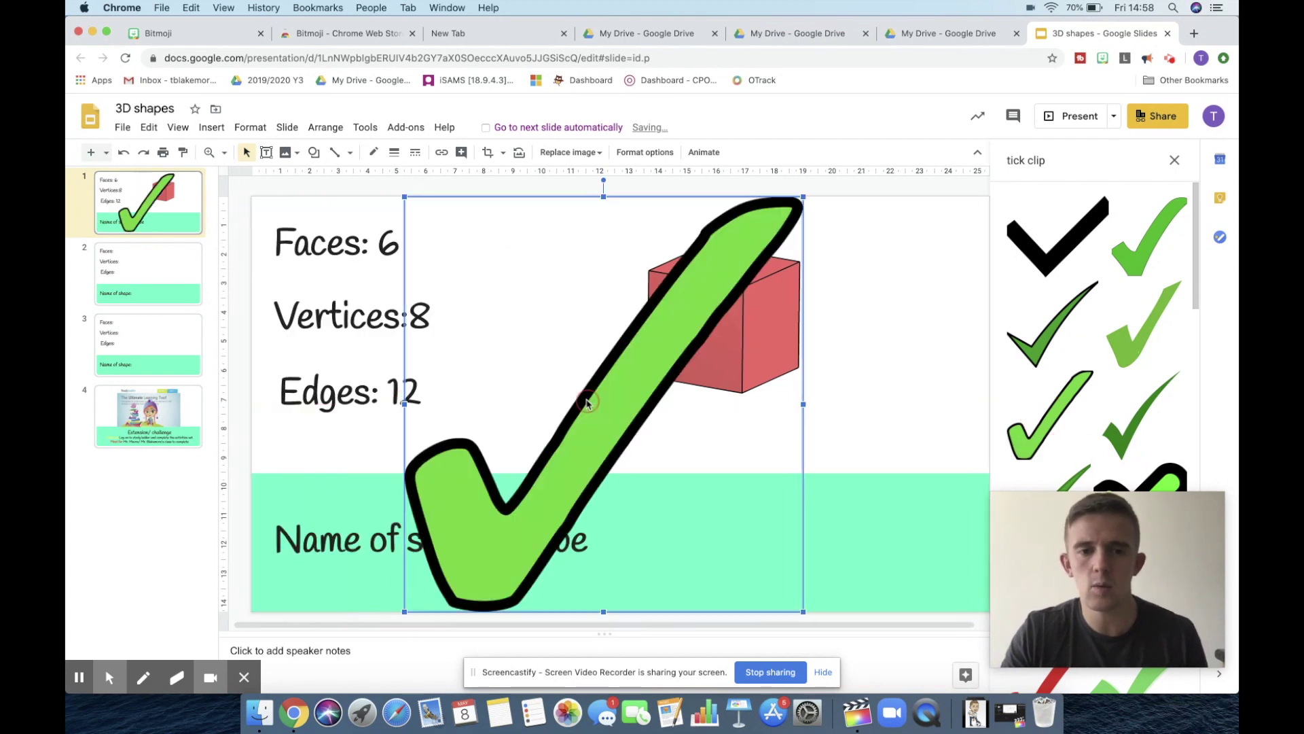
{"action": "left_click_drag", "start_coordinate": [404, 196], "coordinate": [577, 376]}
{"action": "left_click_drag", "start_coordinate": [736, 515], "coordinate": [704, 435]}
{"action": "key", "text": "Delete"}
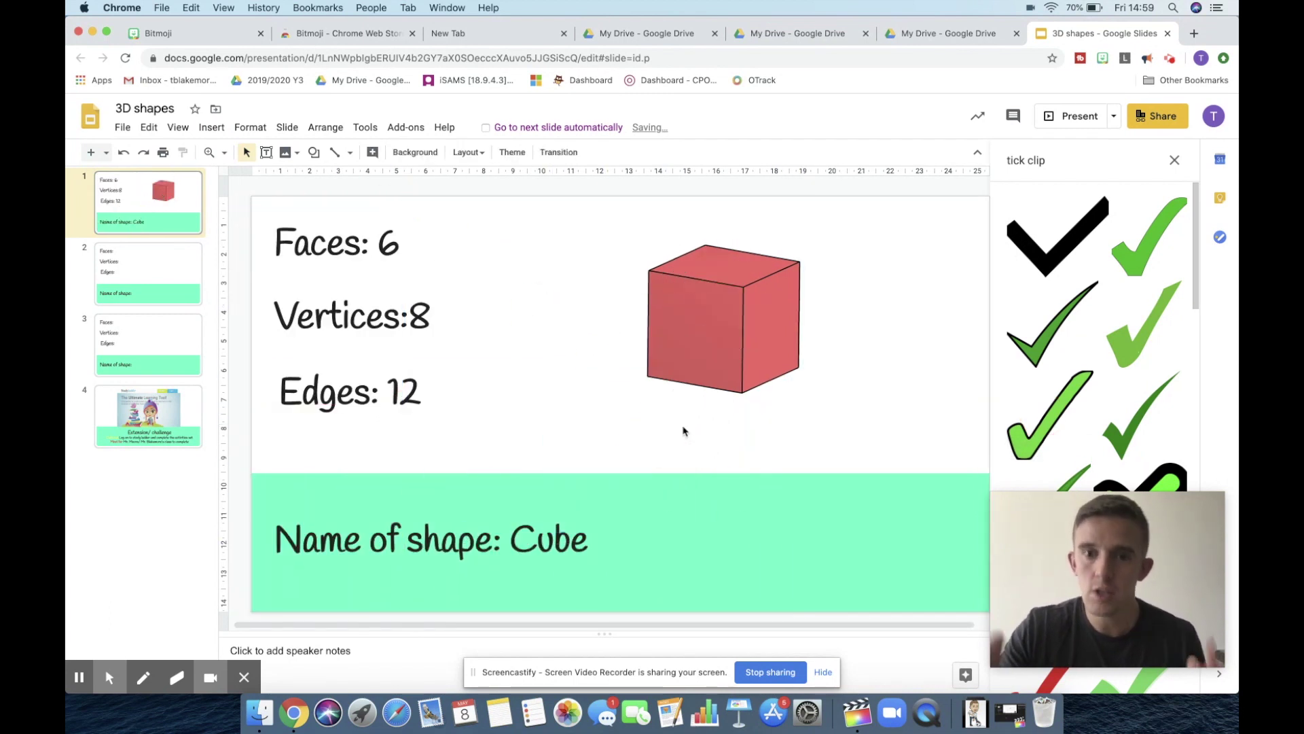
Step: Search Bitmoji for 'fan', drag the SUPER sticker onto the slide, shrink it, and place it beside the cube
{"action": "left_click", "coordinate": [1102, 59]}
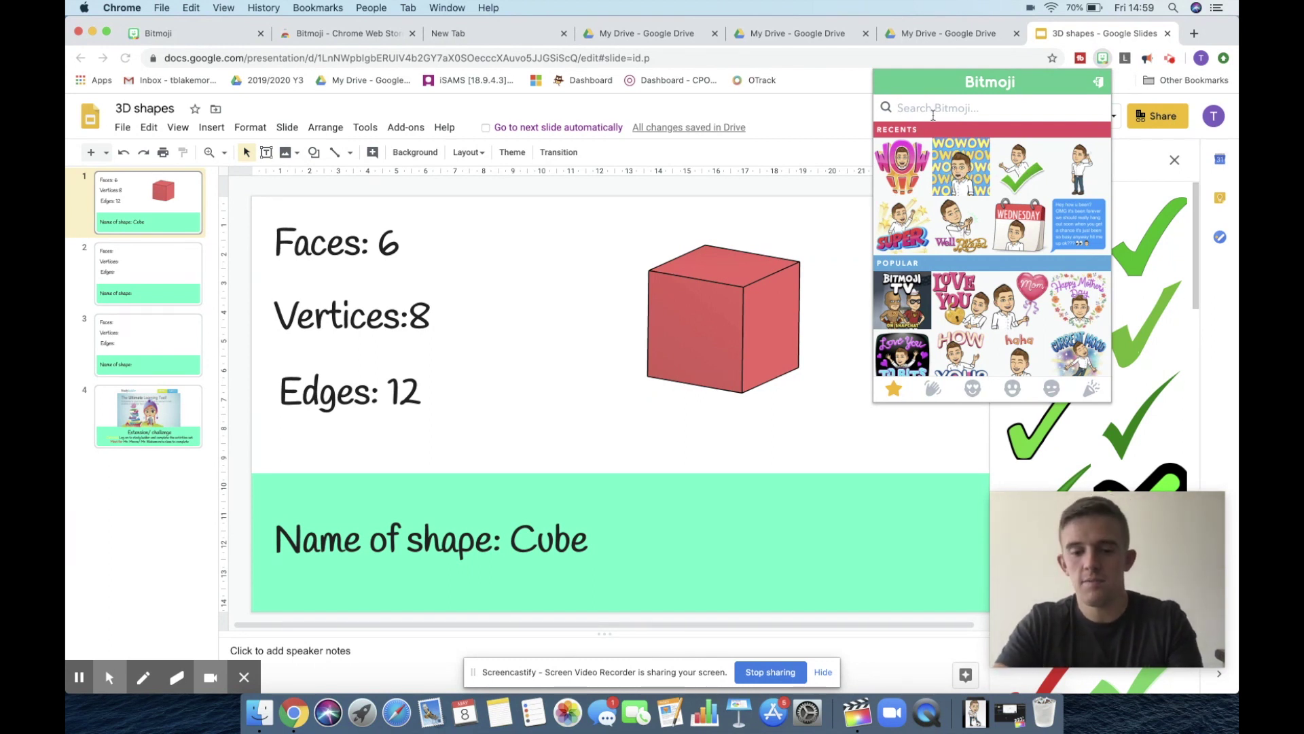
{"action": "type", "text": "fan"}
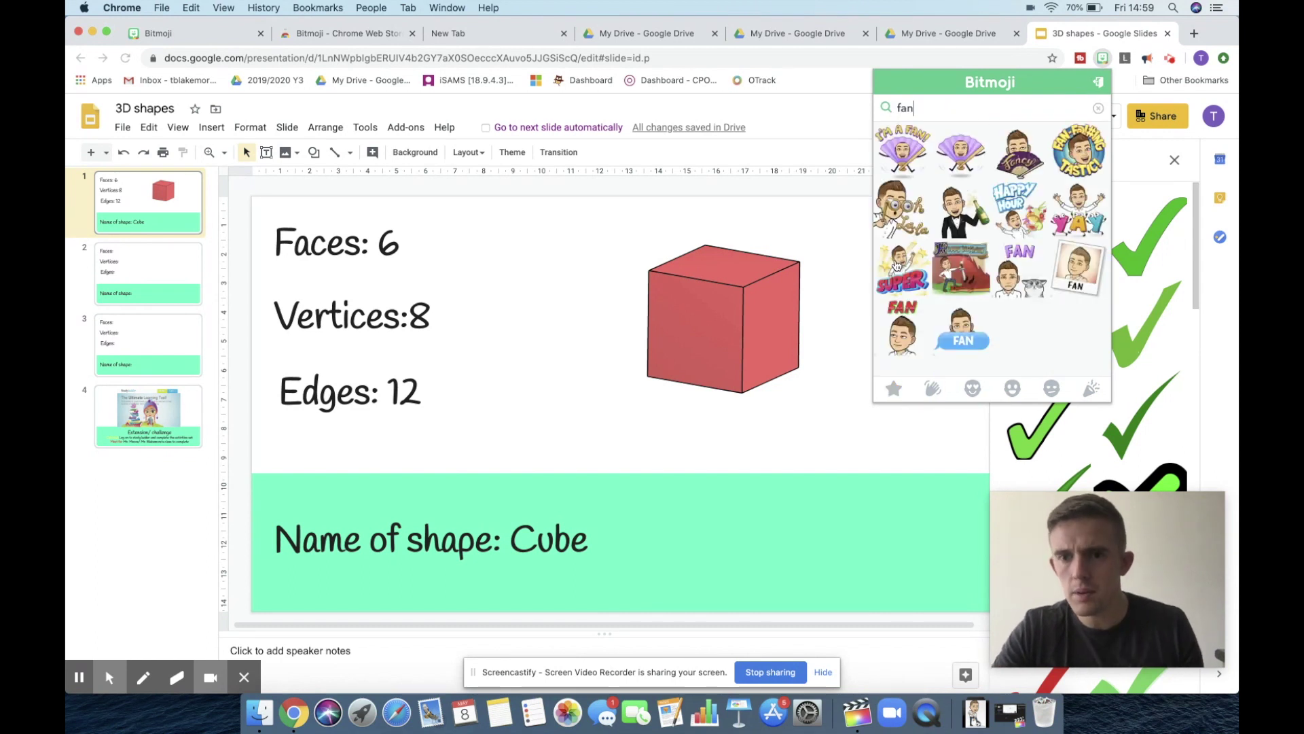
{"action": "left_click_drag", "start_coordinate": [898, 266], "coordinate": [624, 318]}
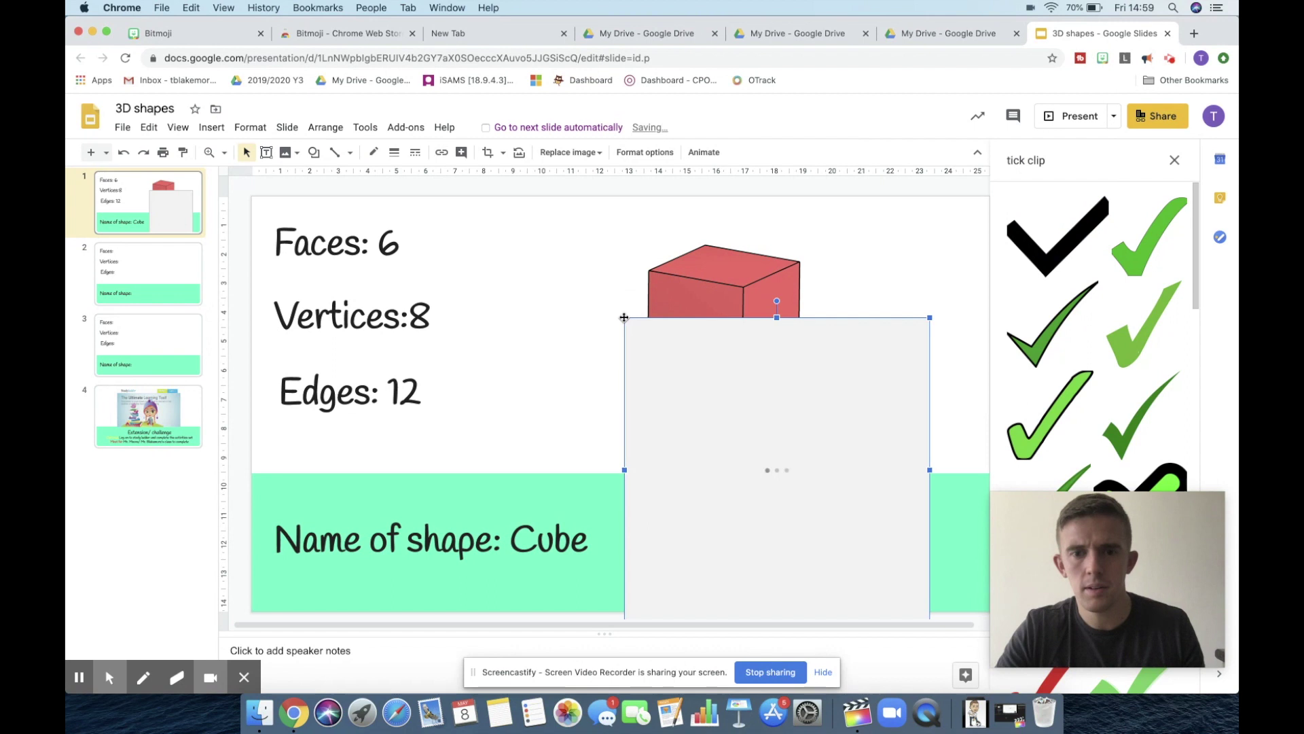
{"action": "left_click_drag", "start_coordinate": [623, 317], "coordinate": [781, 467]}
{"action": "left_click_drag", "start_coordinate": [840, 543], "coordinate": [552, 335]}
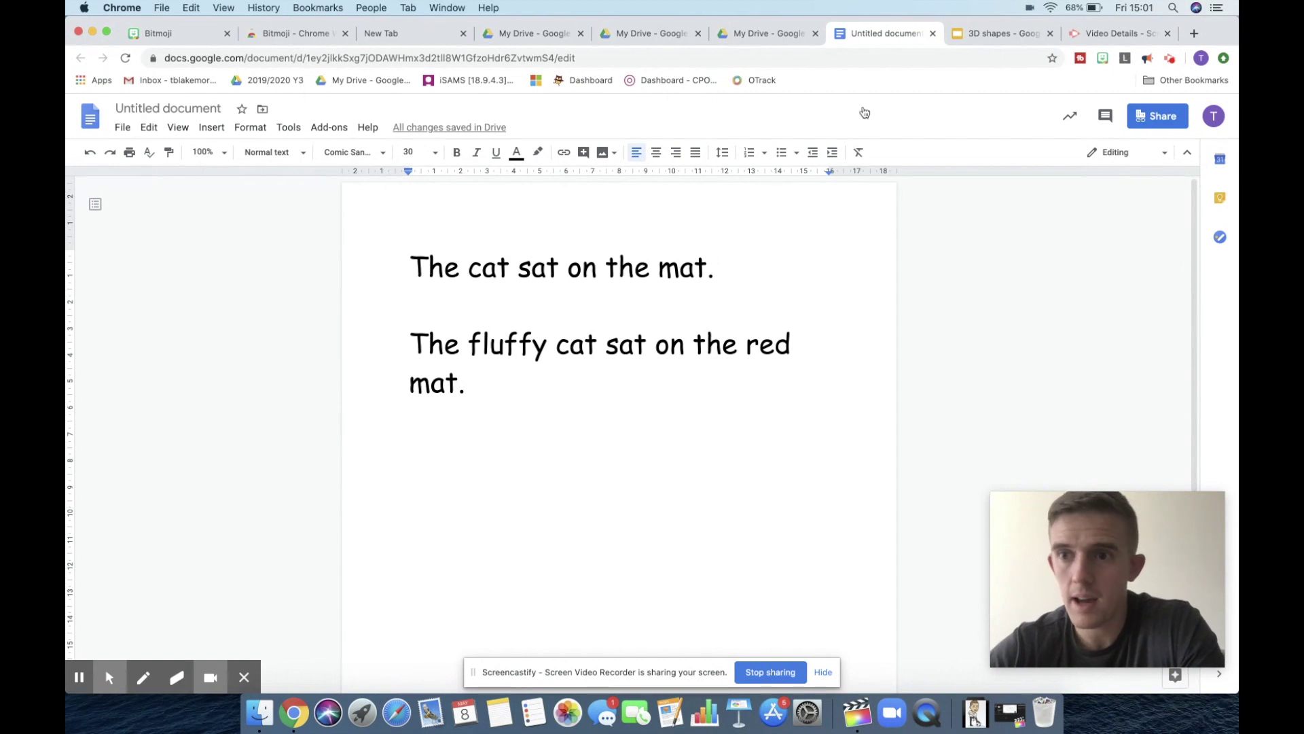
Step: Drag the SUPER Bitmoji sticker into the document between the two sentences and shrink it
{"action": "left_click", "coordinate": [1106, 60]}
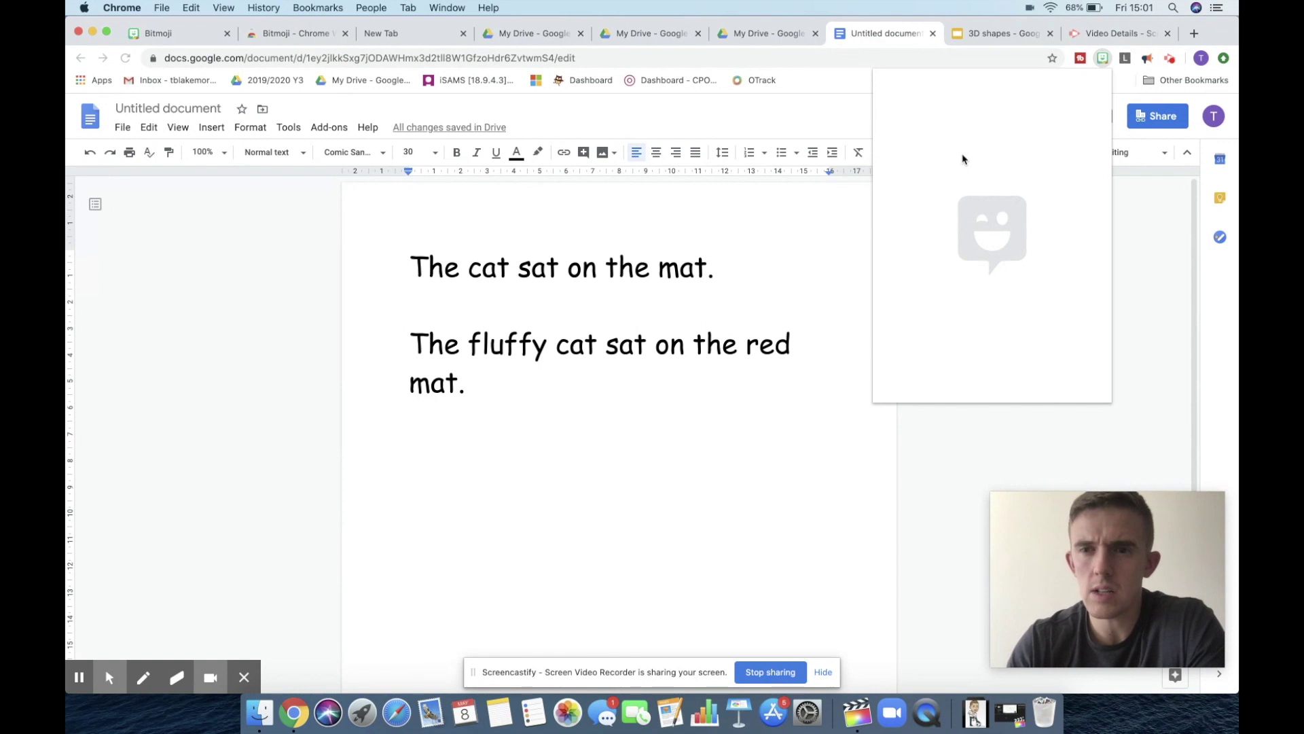
{"action": "left_click_drag", "start_coordinate": [937, 179], "coordinate": [737, 307]}
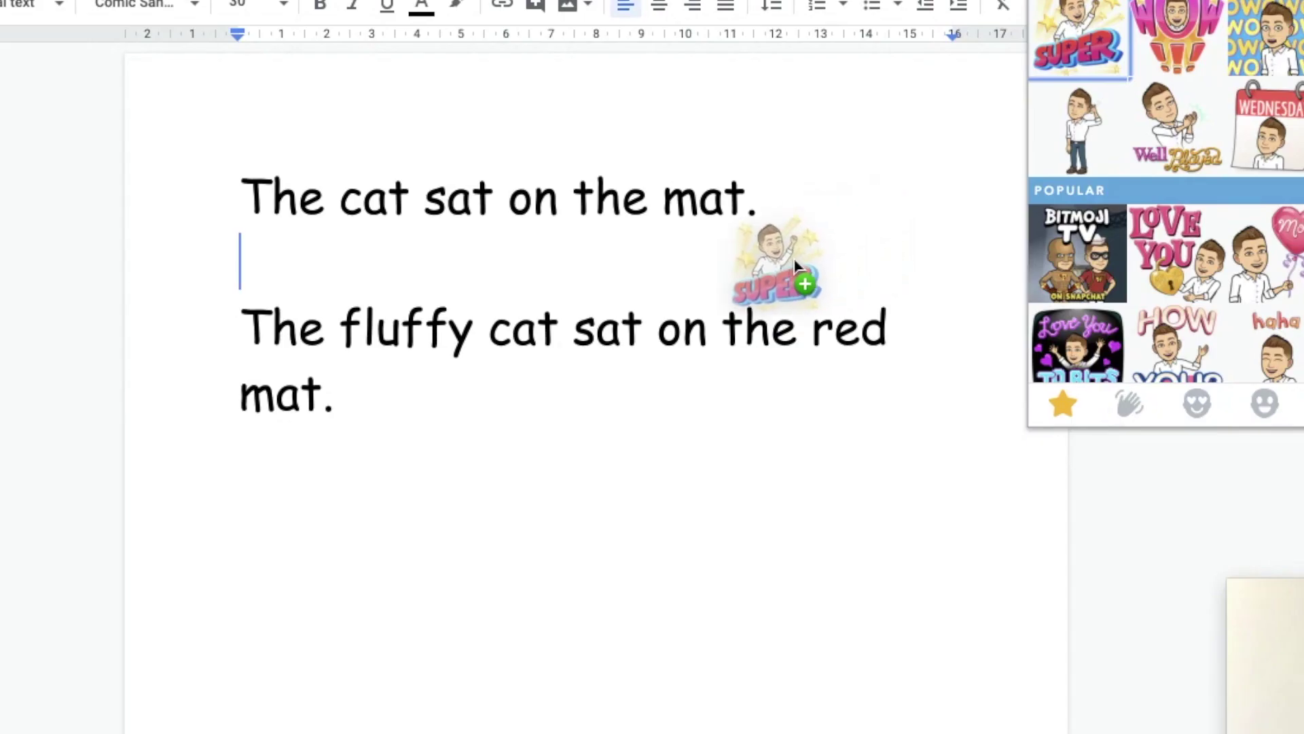
{"action": "left_click_drag", "start_coordinate": [796, 265], "coordinate": [815, 240]}
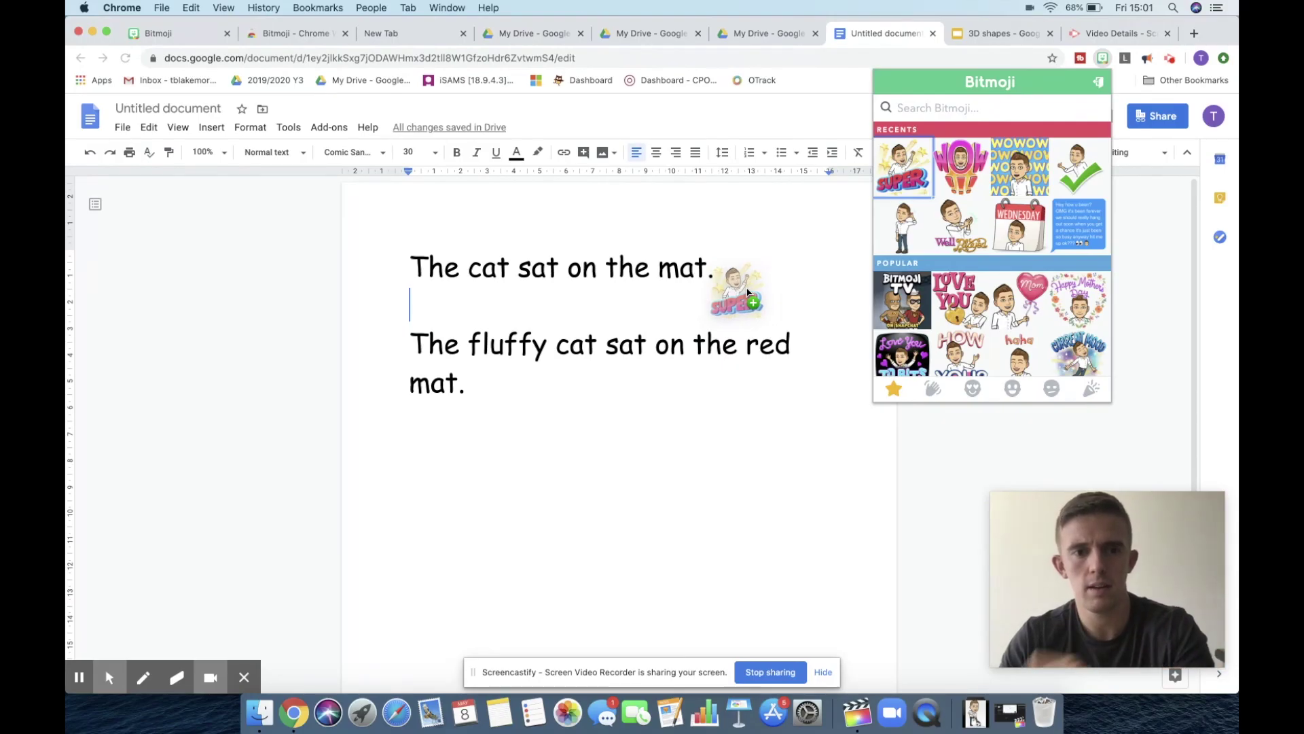
{"action": "left_click_drag", "start_coordinate": [747, 292], "coordinate": [676, 301]}
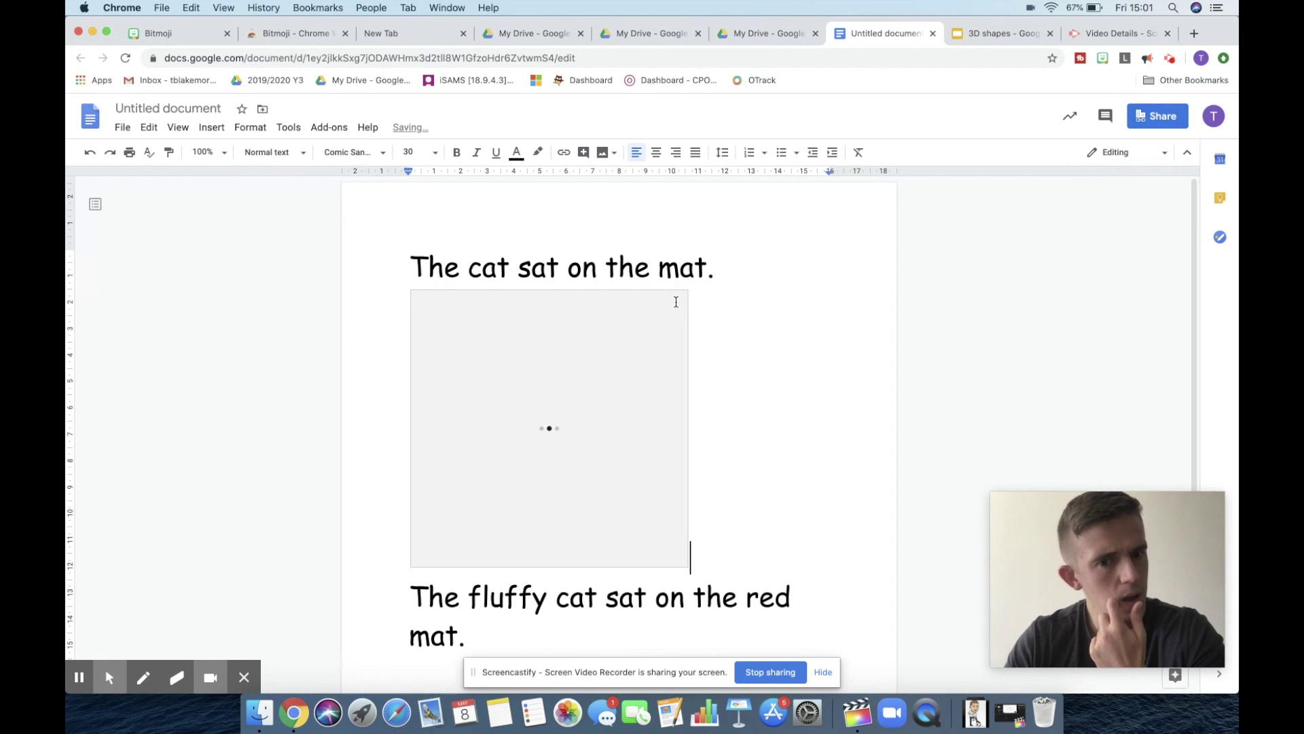
{"action": "left_click", "coordinate": [688, 564]}
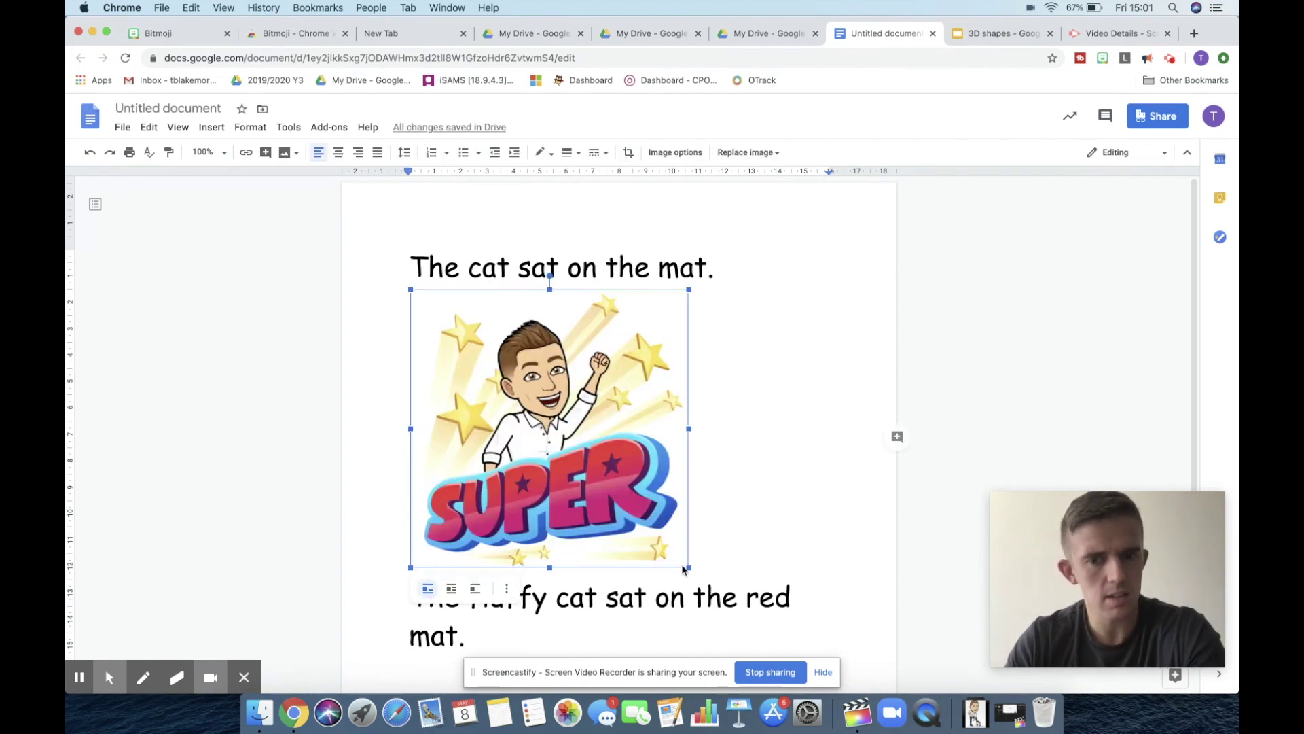
{"action": "left_click_drag", "start_coordinate": [688, 566], "coordinate": [538, 460]}
Step: Move the SUPER sticker onto a new line after 'The fluffy cat sat on the red mat.'
{"action": "right_click", "coordinate": [477, 367]}
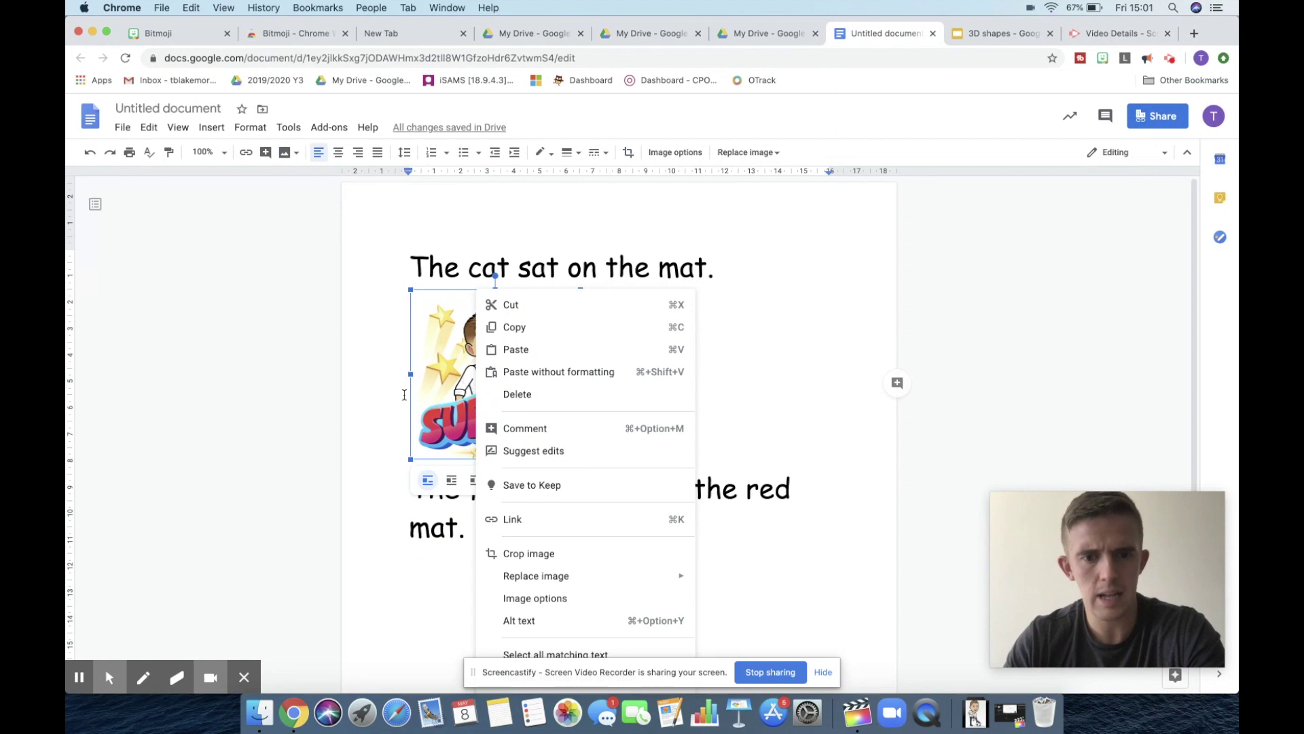
{"action": "key", "text": "Escape"}
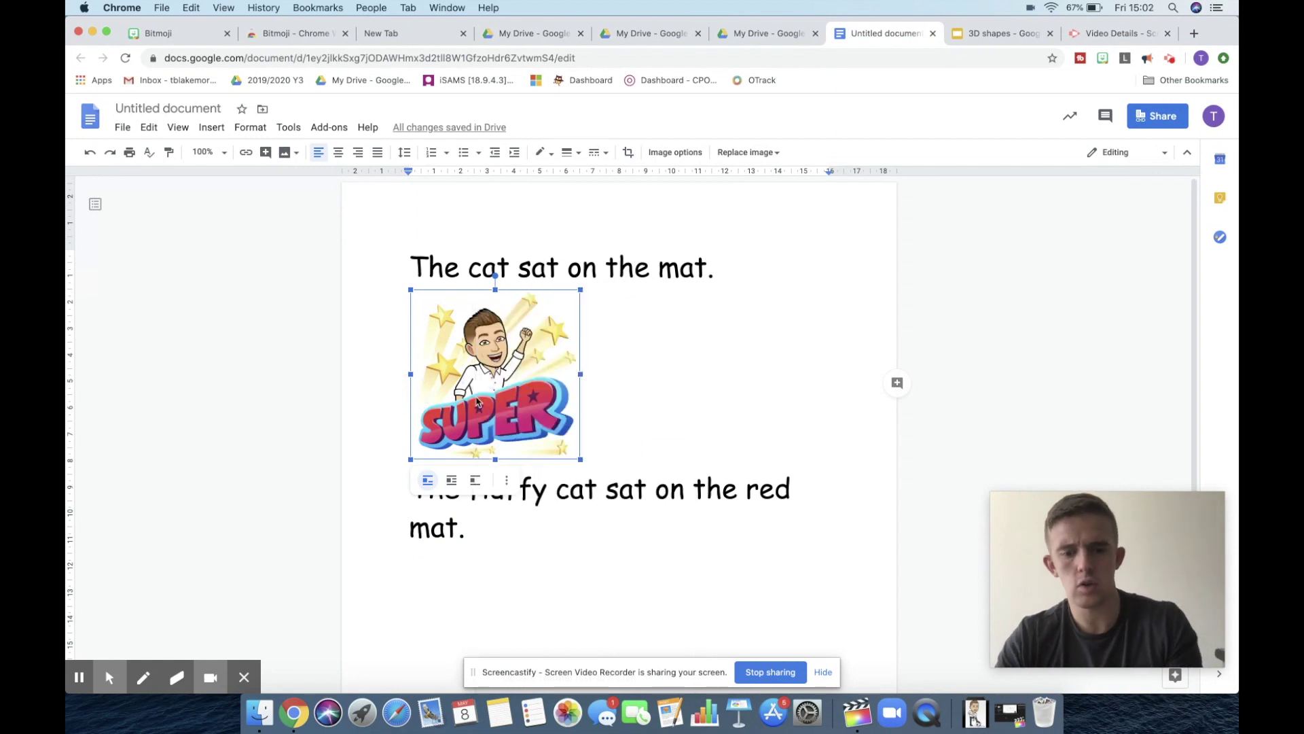
{"action": "key", "text": "BackSpace"}
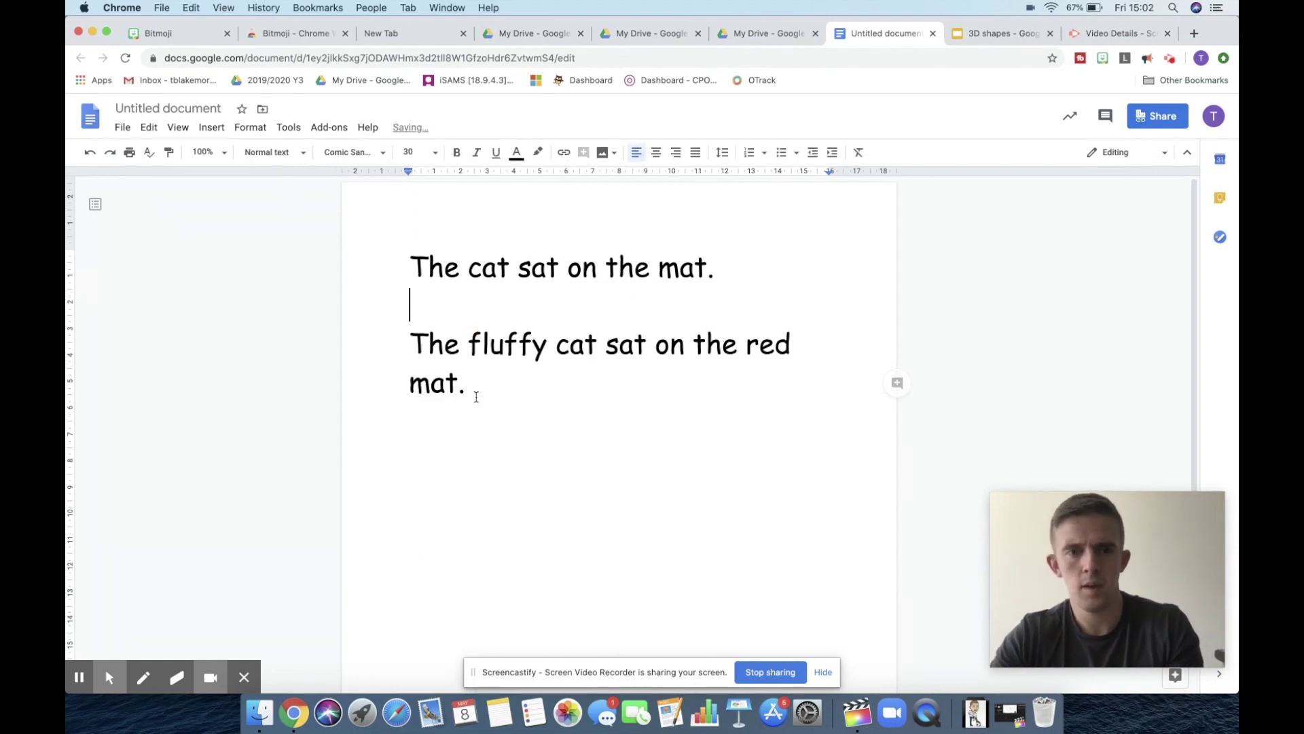
{"action": "left_click", "coordinate": [503, 384]}
{"action": "key", "text": "Return"}
{"action": "key", "text": "super+v"}
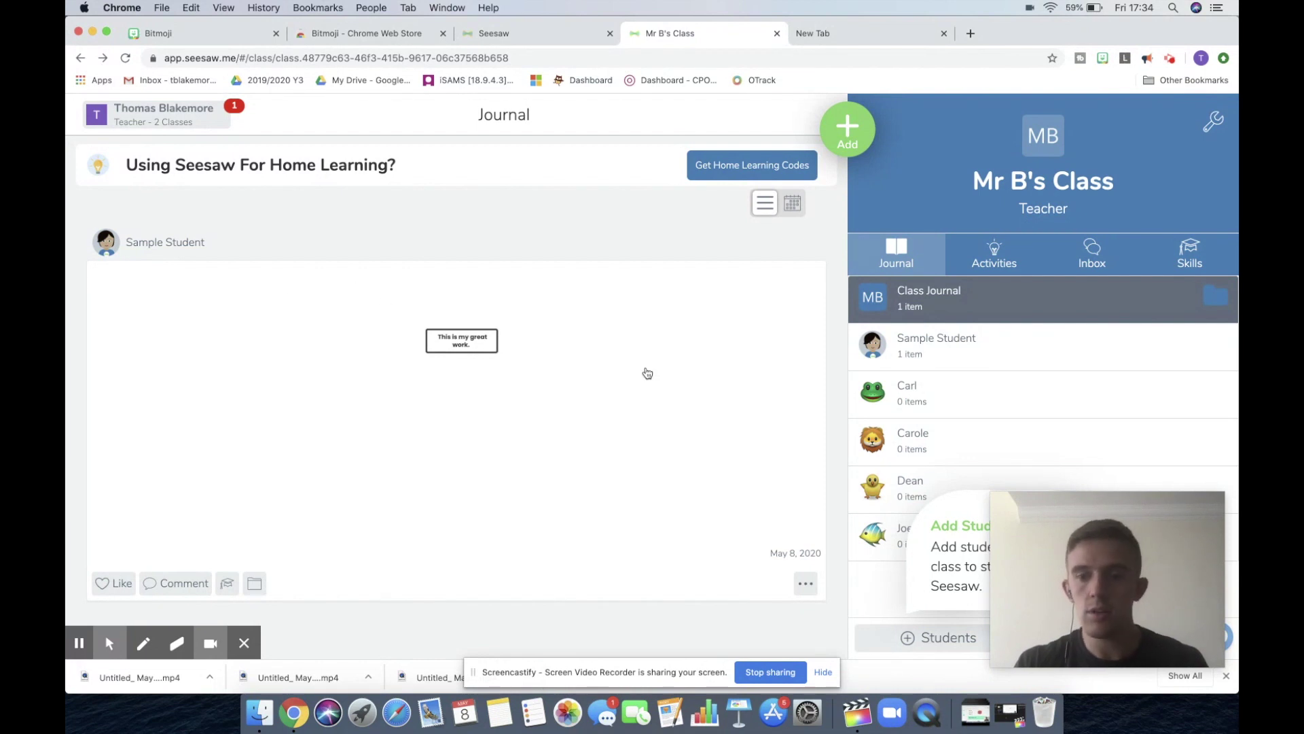
Step: Open the Sample Student's journal post for editing through its '...' menu
{"action": "left_click", "coordinate": [804, 586]}
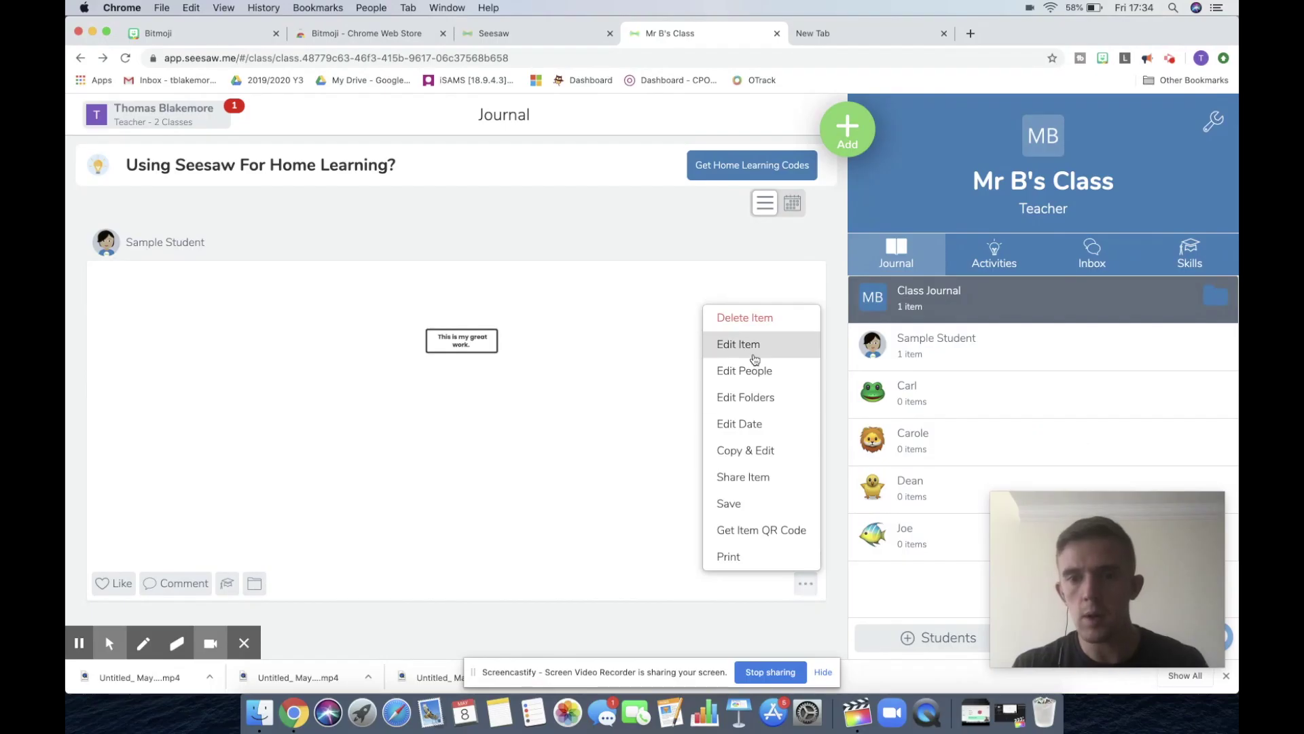
{"action": "left_click", "coordinate": [754, 358]}
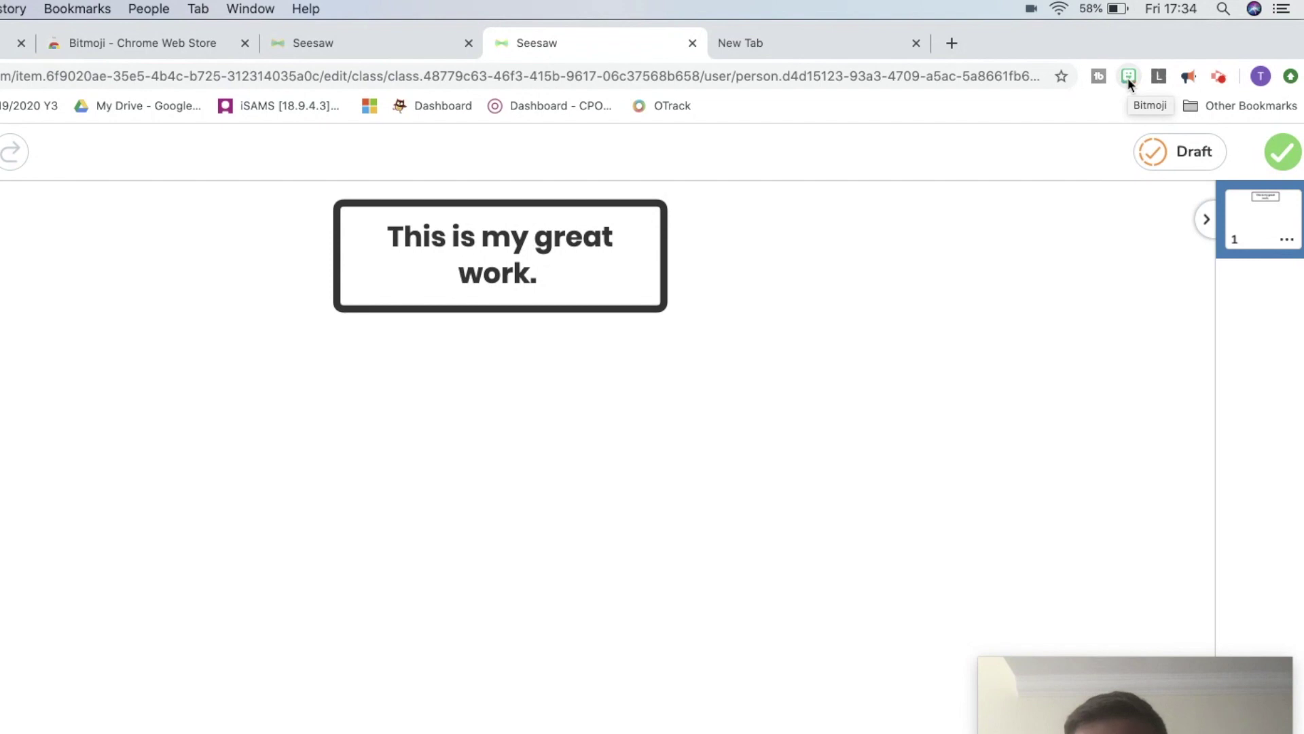
Step: Search Bitmoji for 'well done' and copy the Congrats sticker image
{"action": "left_click", "coordinate": [1128, 78]}
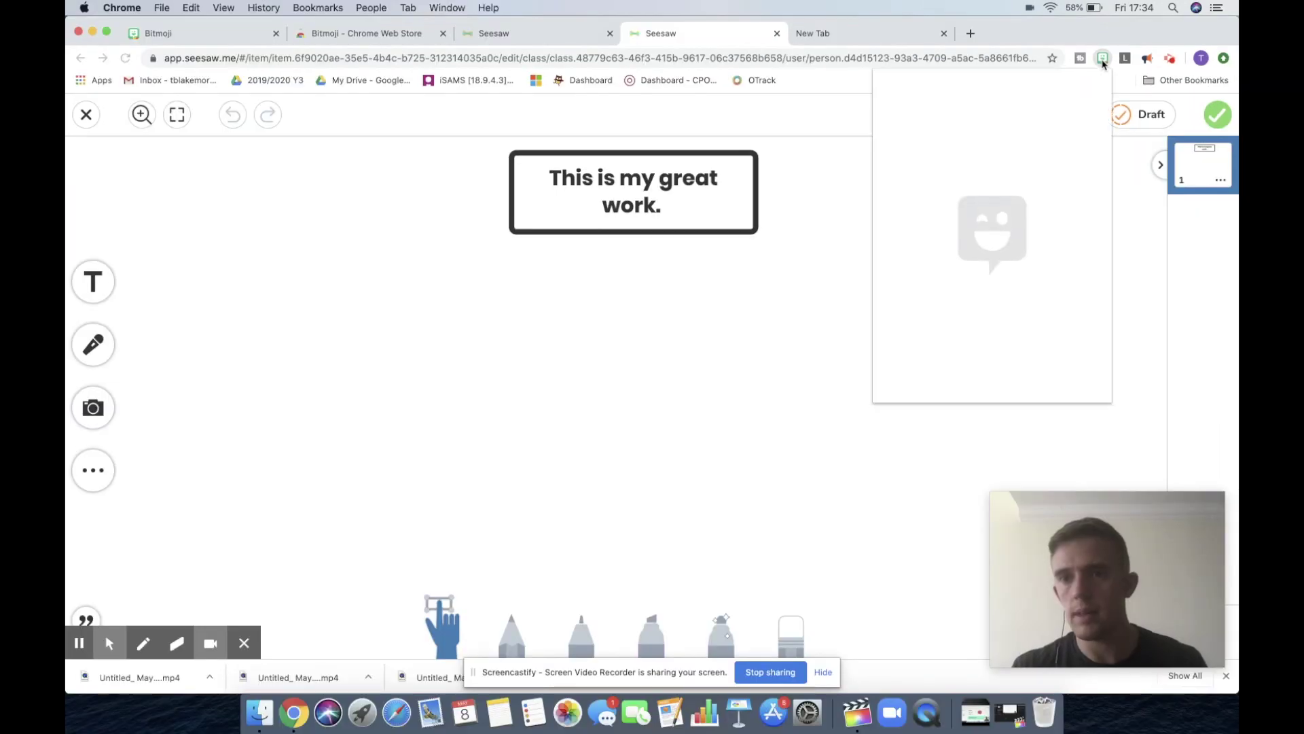
{"action": "left_click", "coordinate": [929, 101]}
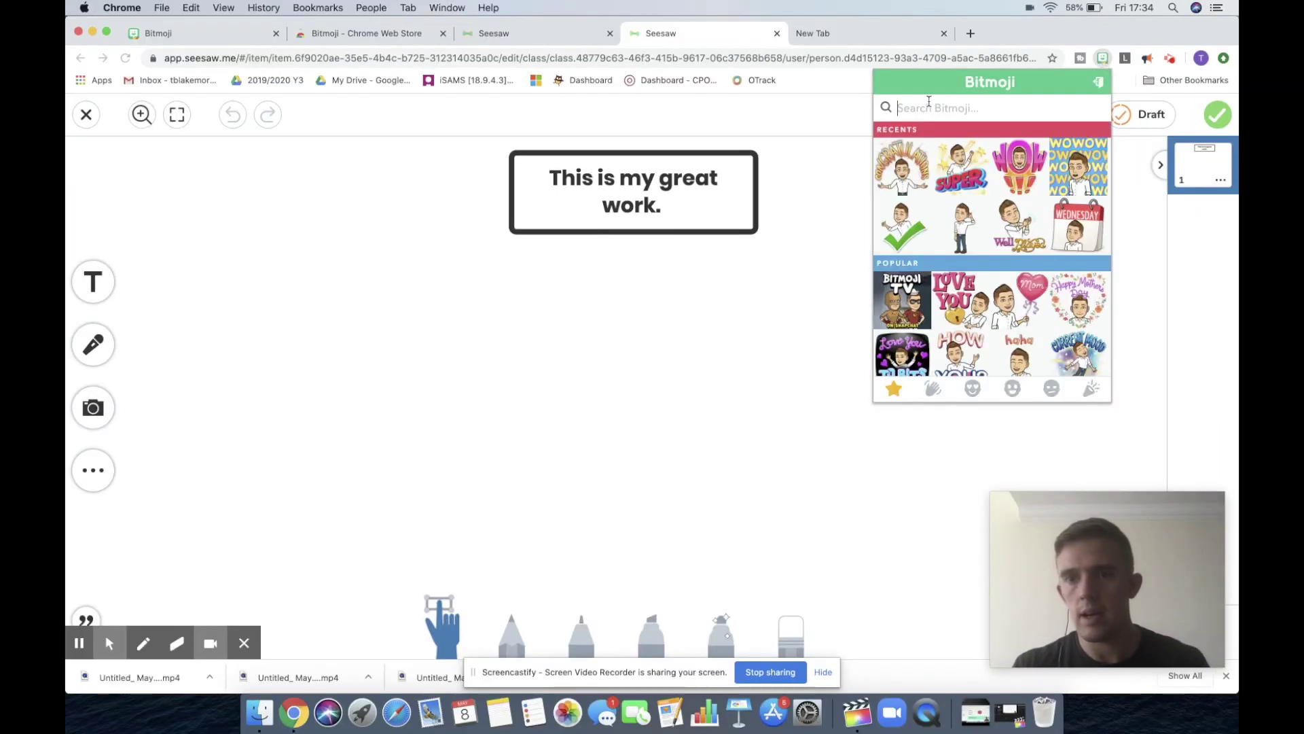
{"action": "type", "text": "well done"}
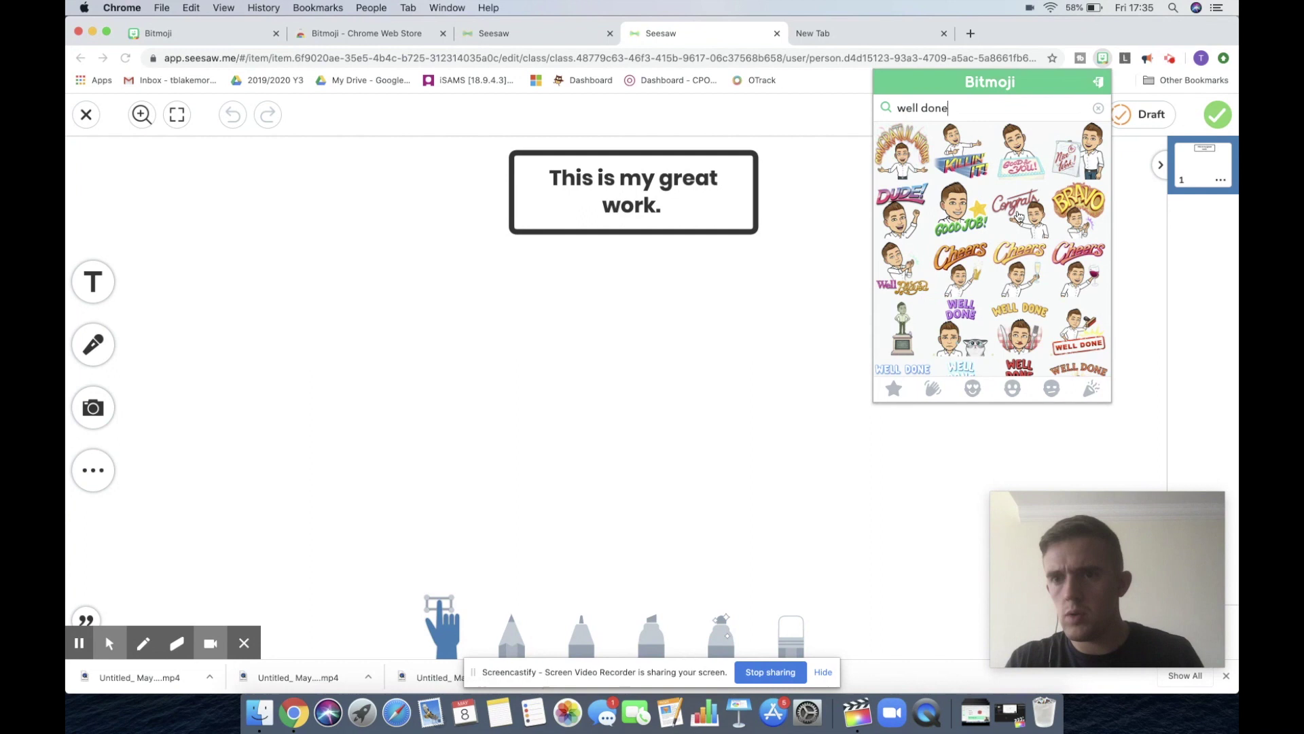
{"action": "right_click", "coordinate": [1018, 213]}
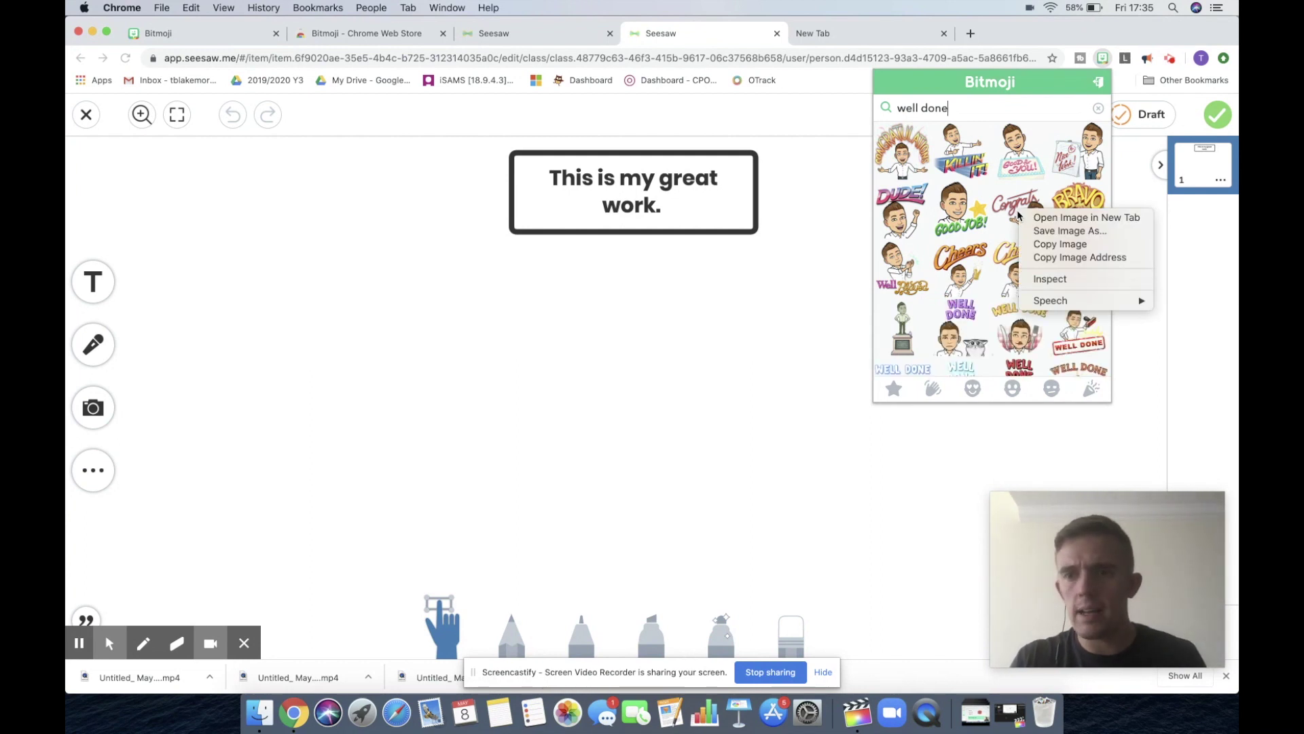
{"action": "left_click", "coordinate": [1039, 243]}
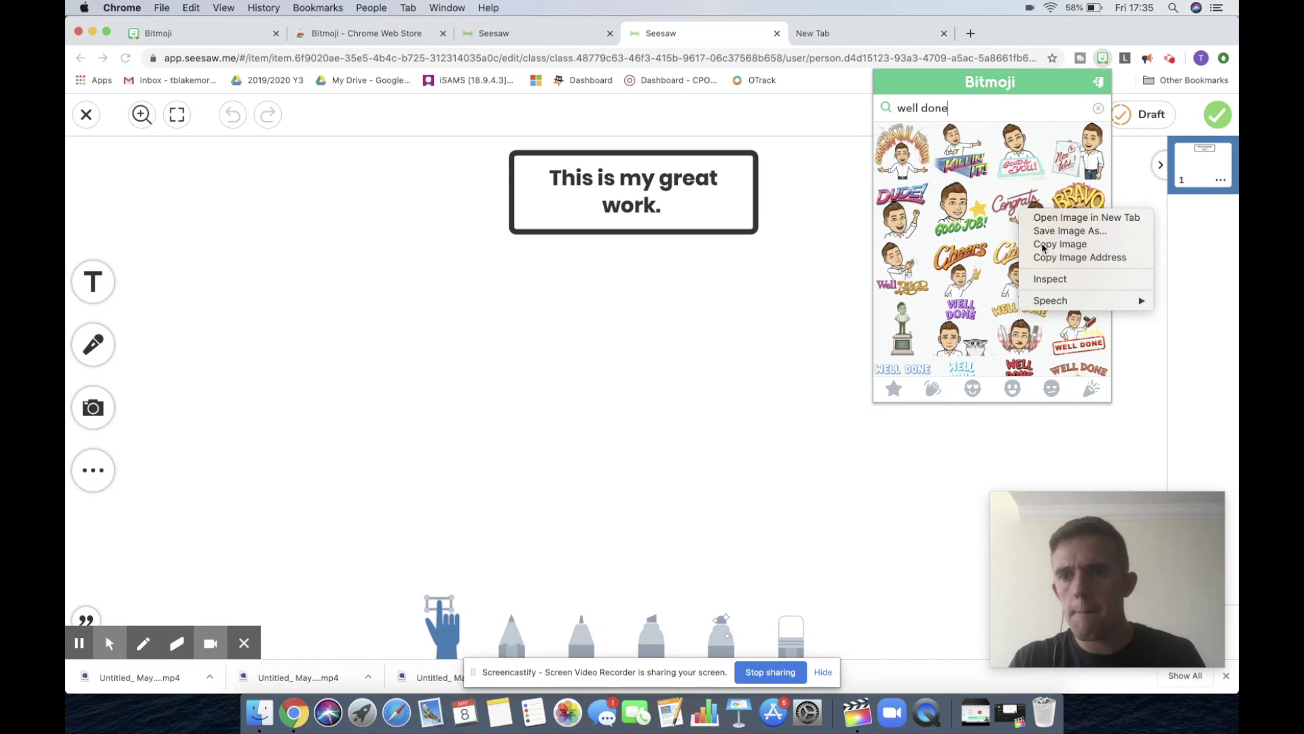
Step: Paste the Congrats sticker onto the canvas, shrink it, and move it right below the note
{"action": "left_click", "coordinate": [788, 365]}
{"action": "left_click", "coordinate": [788, 365]}
{"action": "left_click", "coordinate": [787, 365]}
{"action": "left_click", "coordinate": [788, 365]}
{"action": "left_click", "coordinate": [787, 365]}
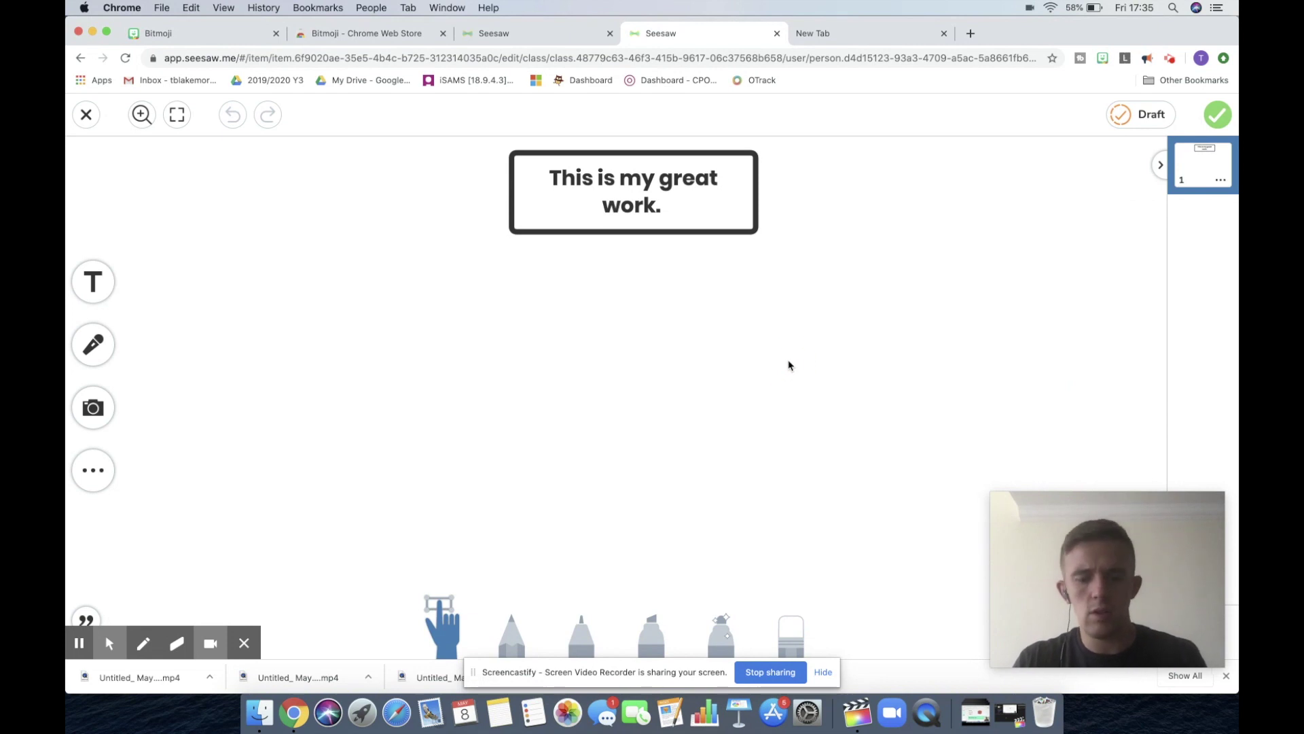
{"action": "key", "text": "super+v"}
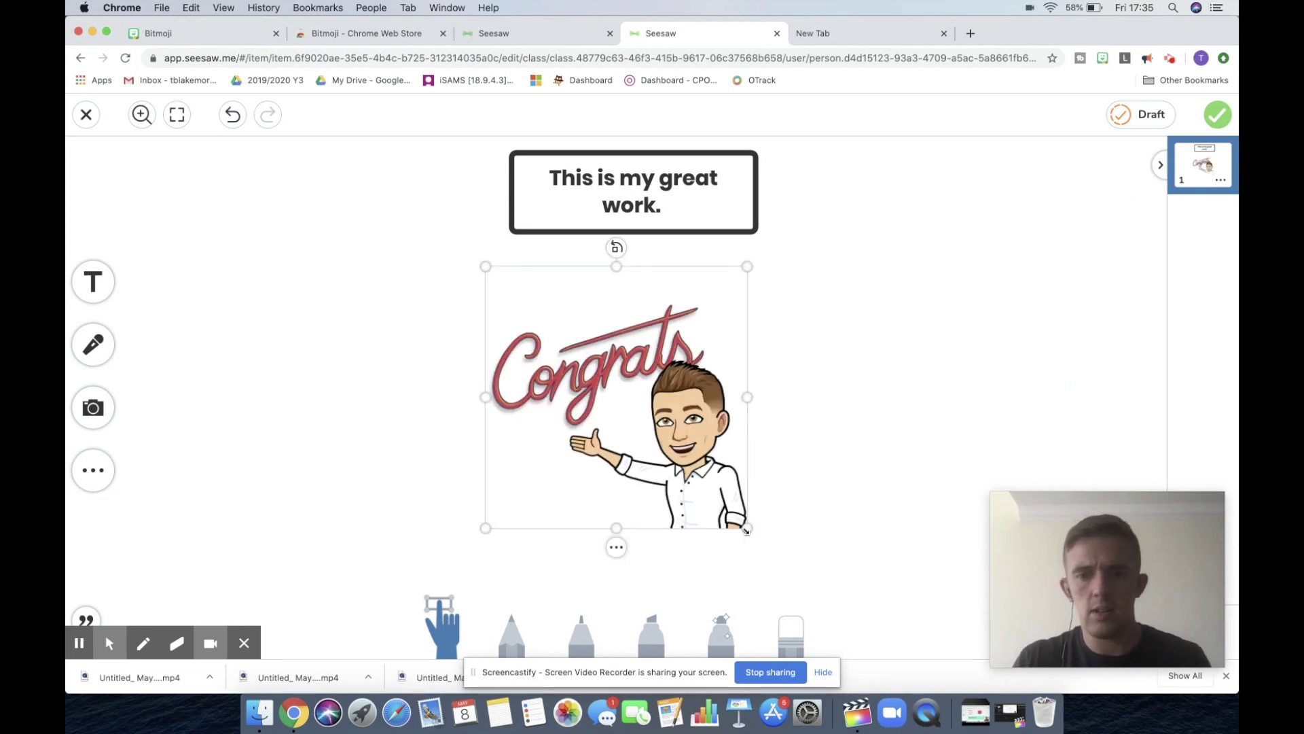
{"action": "left_click_drag", "start_coordinate": [746, 530], "coordinate": [614, 452]}
{"action": "left_click_drag", "start_coordinate": [572, 392], "coordinate": [824, 387]}
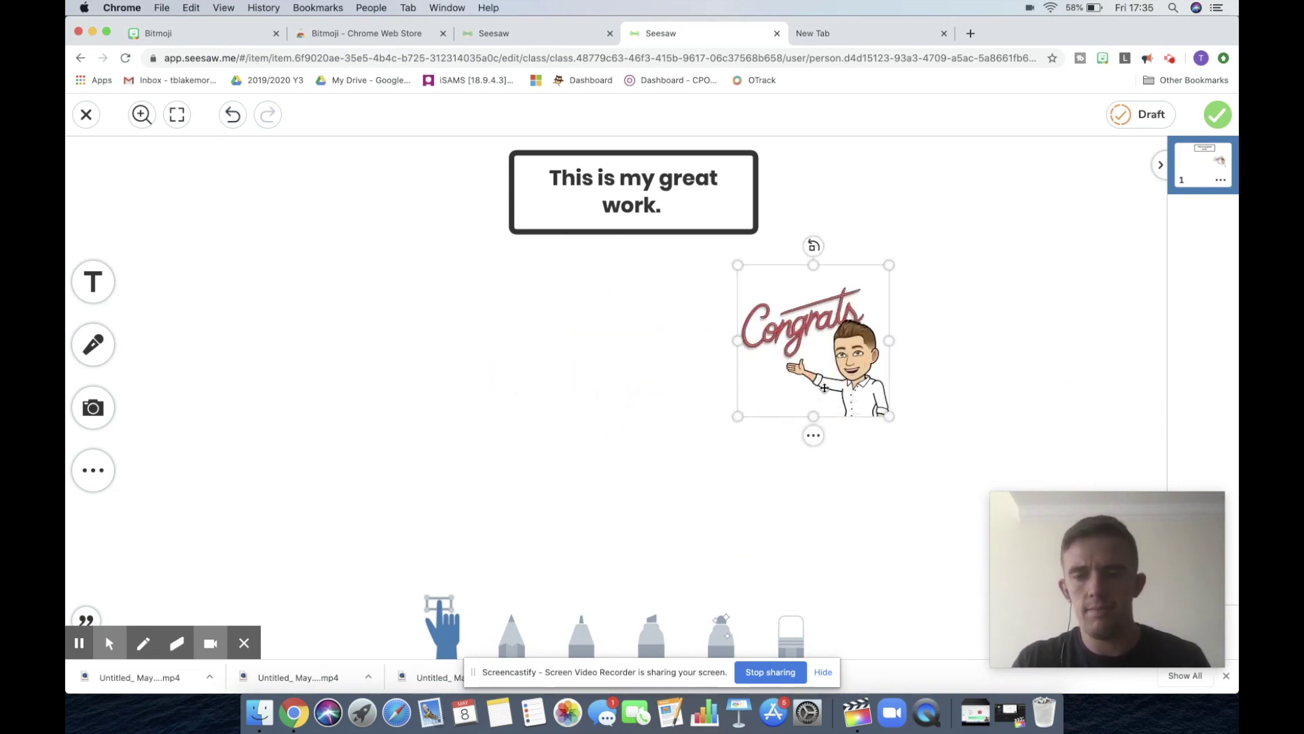